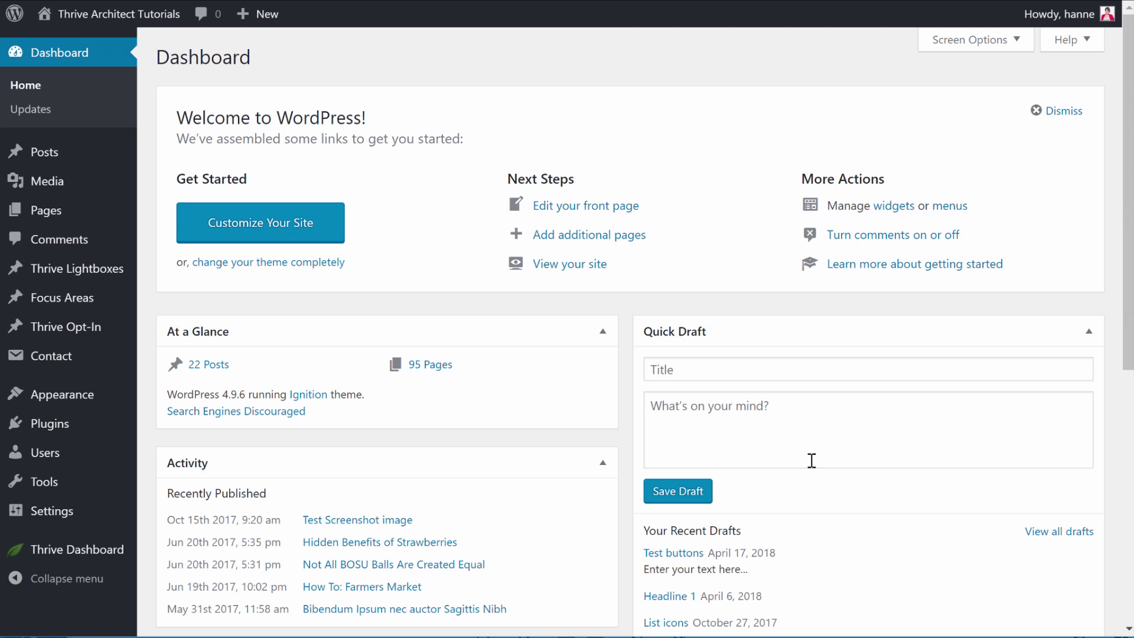
Create a new page titled 'opt-in page' and save it as a draft.
mouse_move(83, 214)
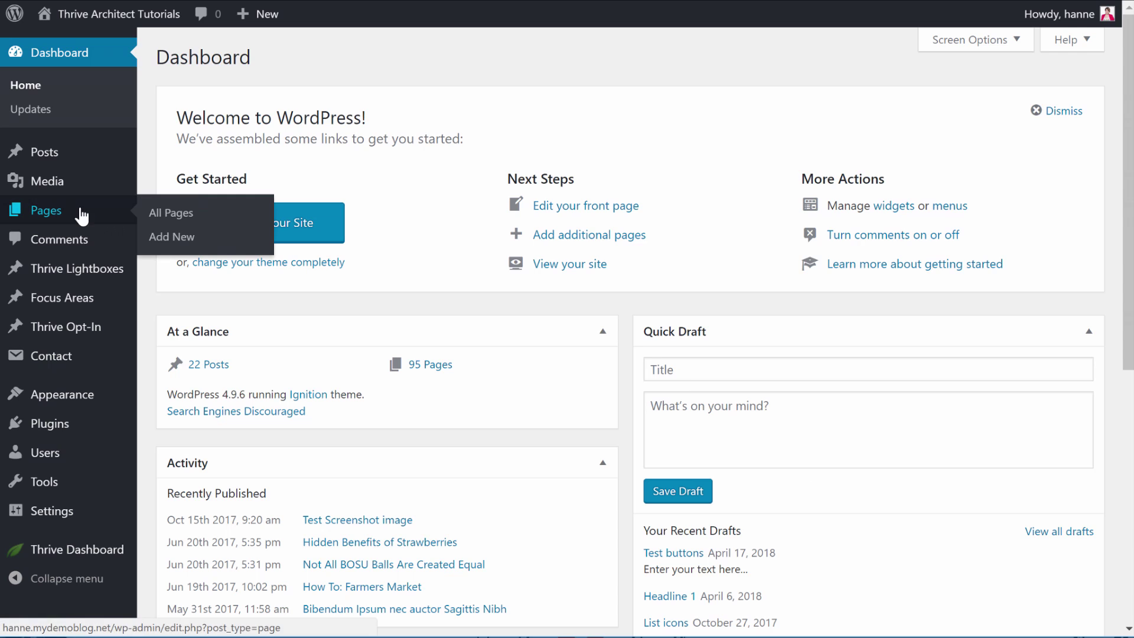
left_click(171, 237)
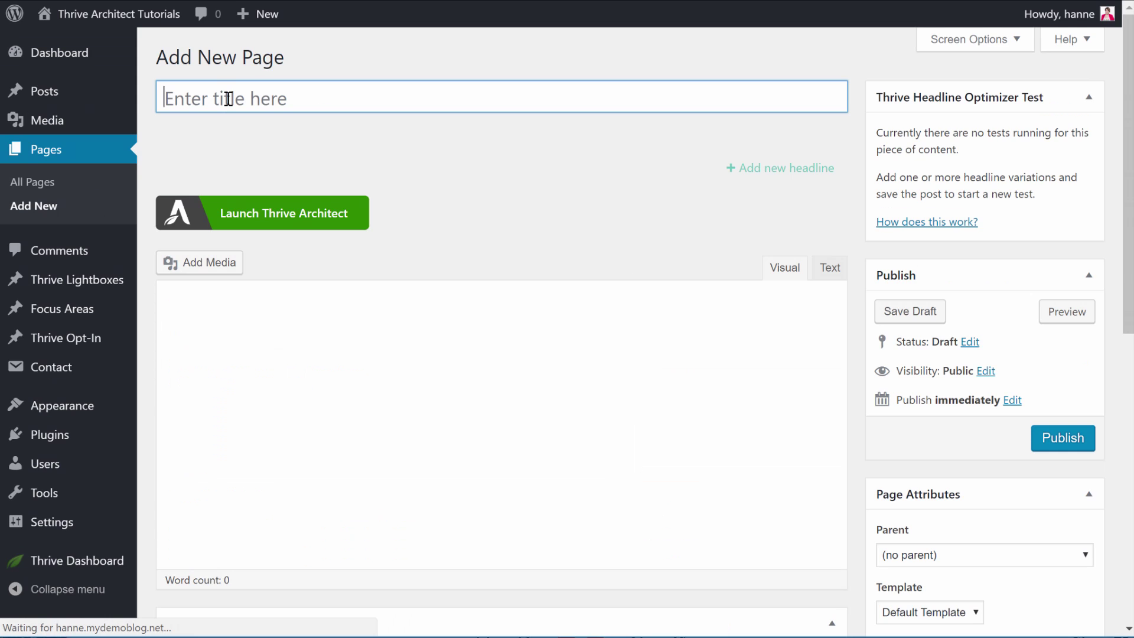
type("opt")
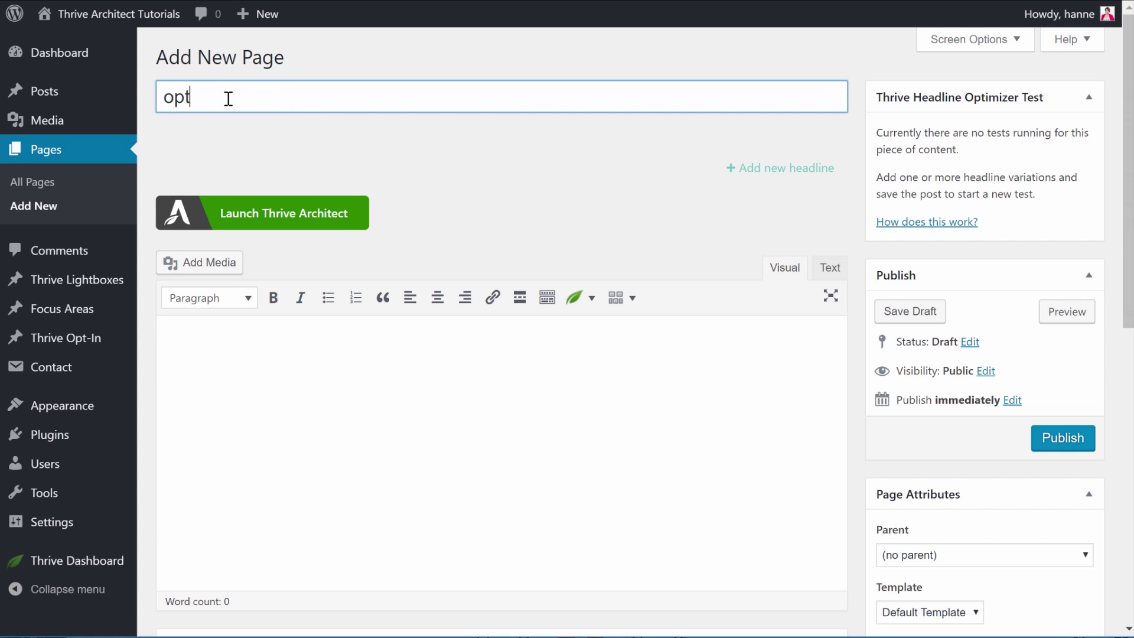
type("-in page")
left_click(258, 132)
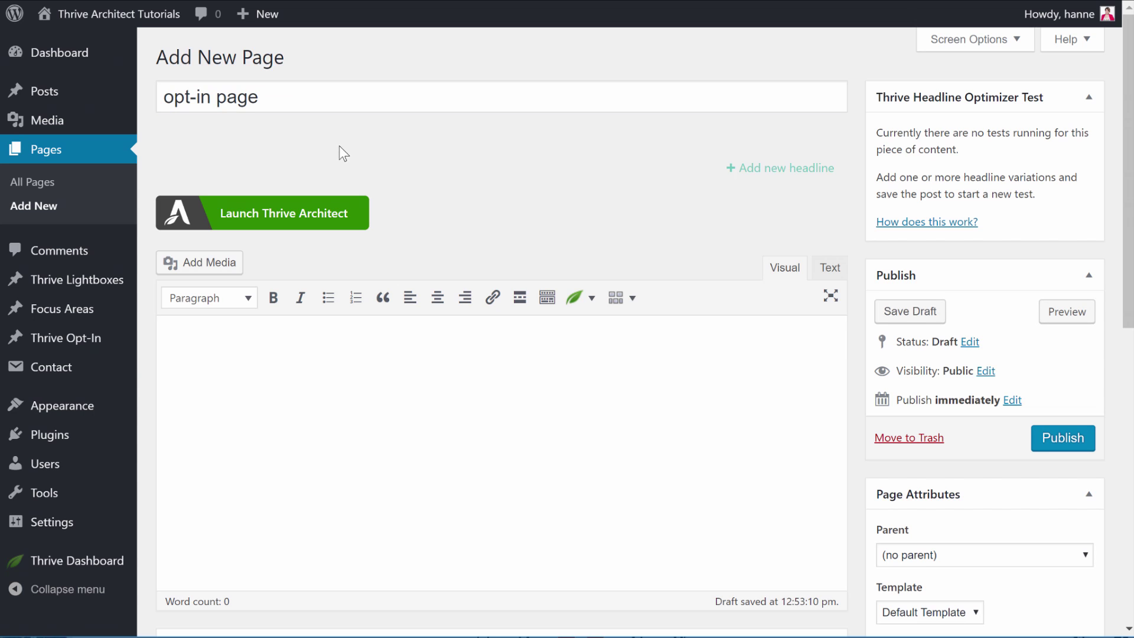
left_click(921, 321)
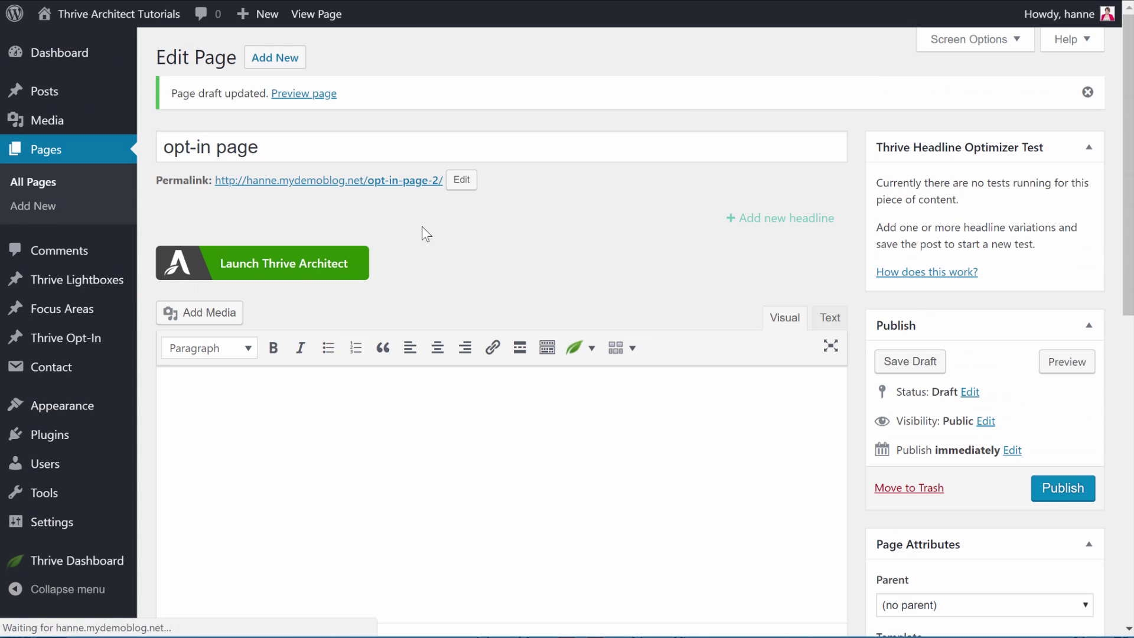
Create a new page titled 'confirmation page' and save it as a draft.
left_click(51, 207)
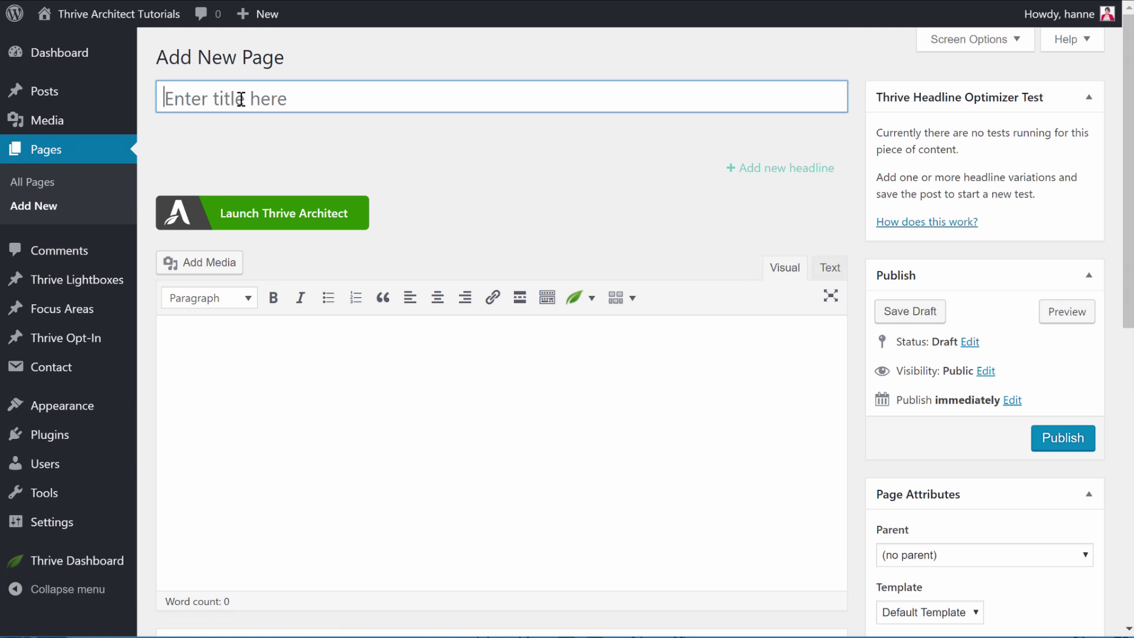
type("confirmation page")
left_click(485, 166)
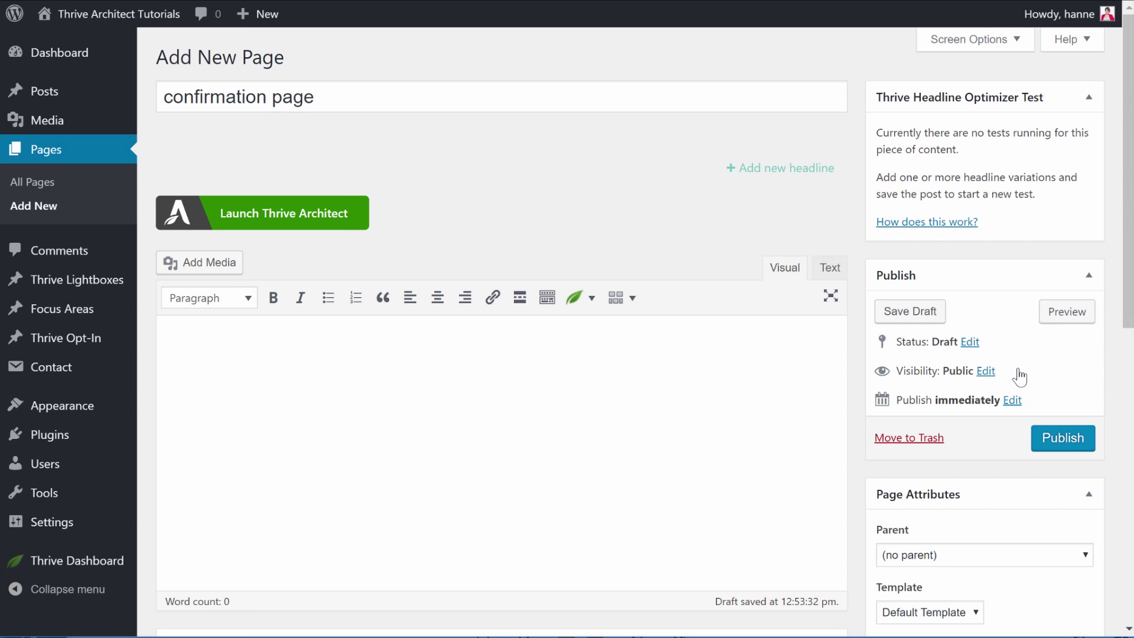
left_click(933, 317)
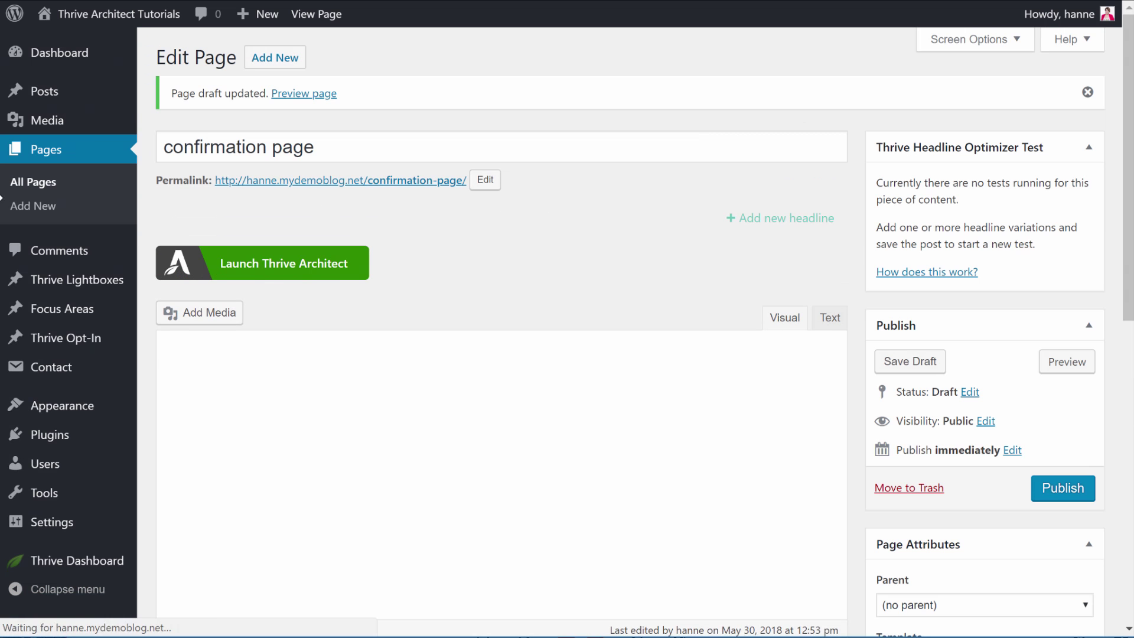
Add a 'download page' page, then return to All Pages and open the opt-in page.
left_click(25, 215)
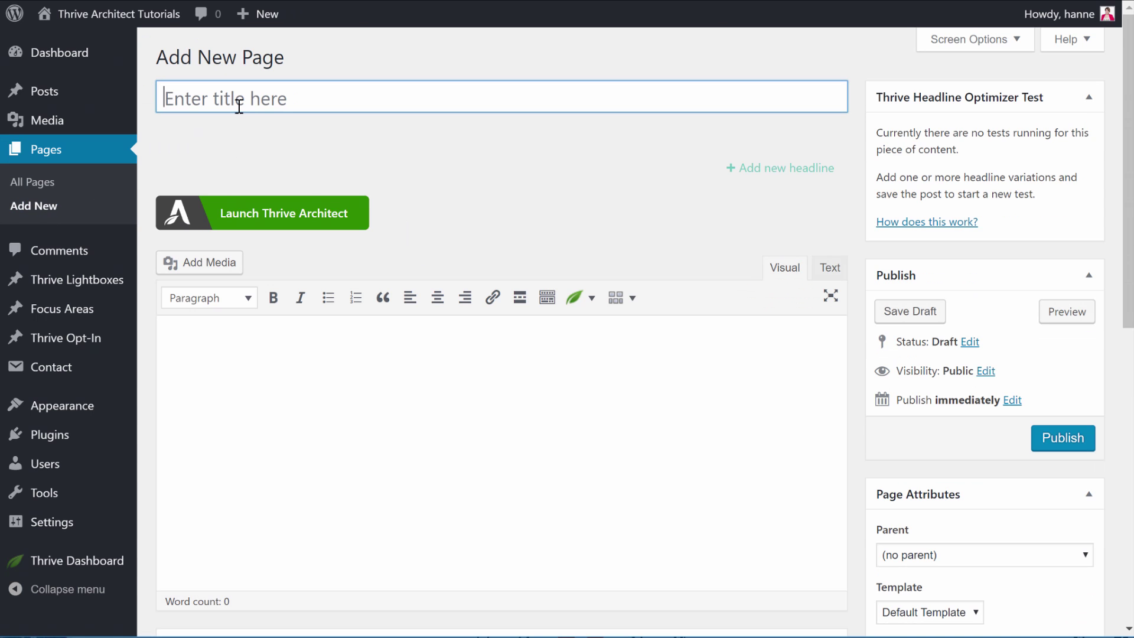
type("download page")
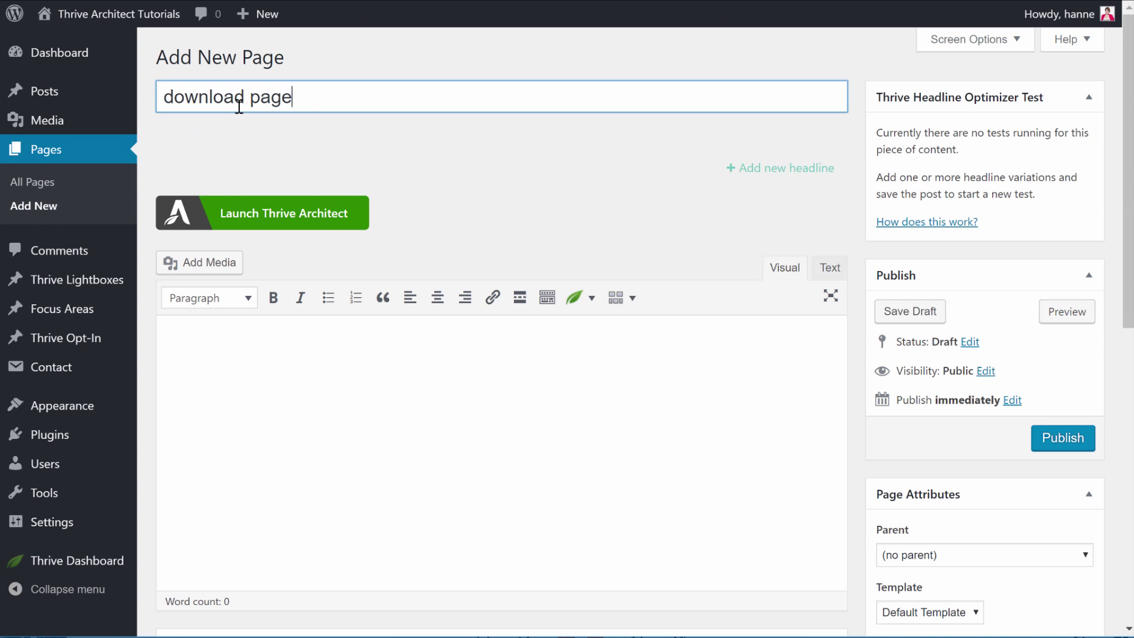
left_click(462, 183)
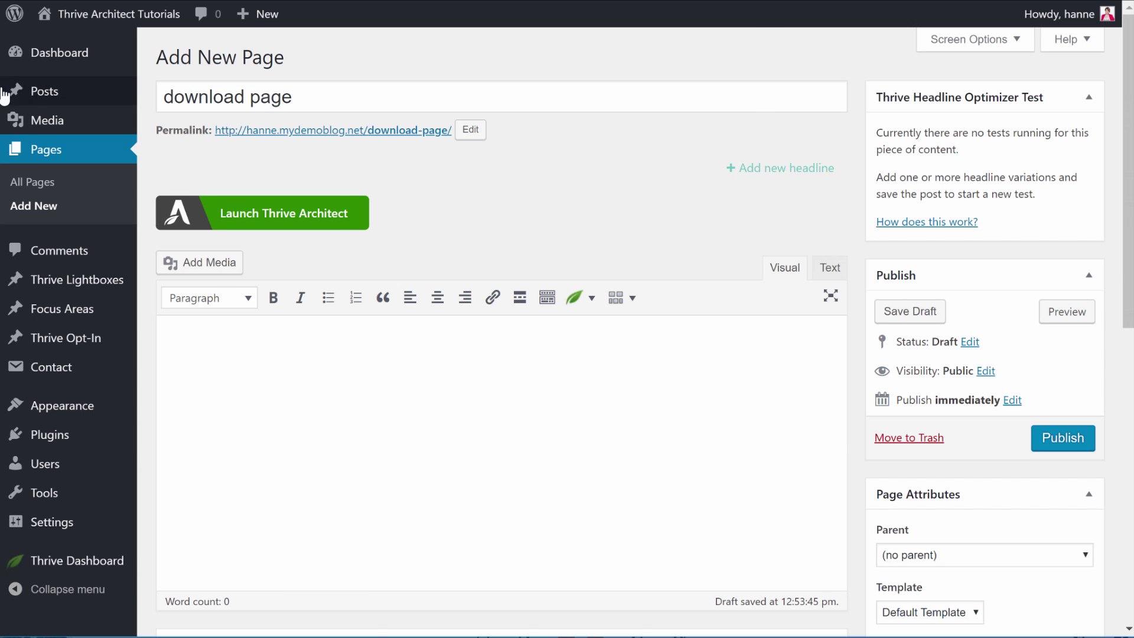
left_click(30, 182)
key("Return")
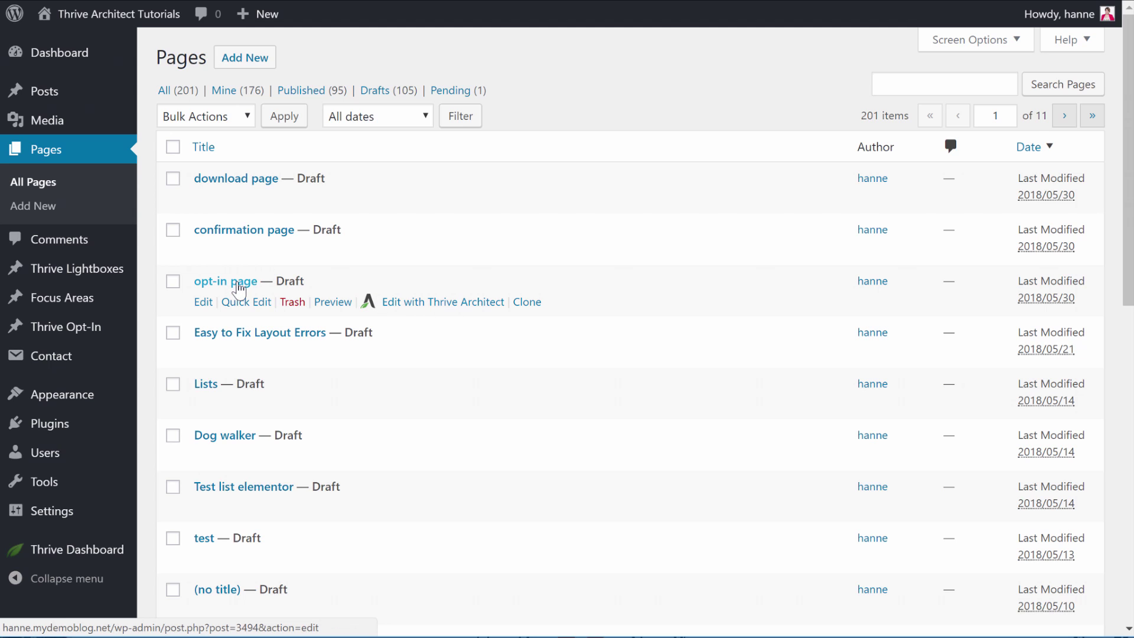
left_click(239, 283)
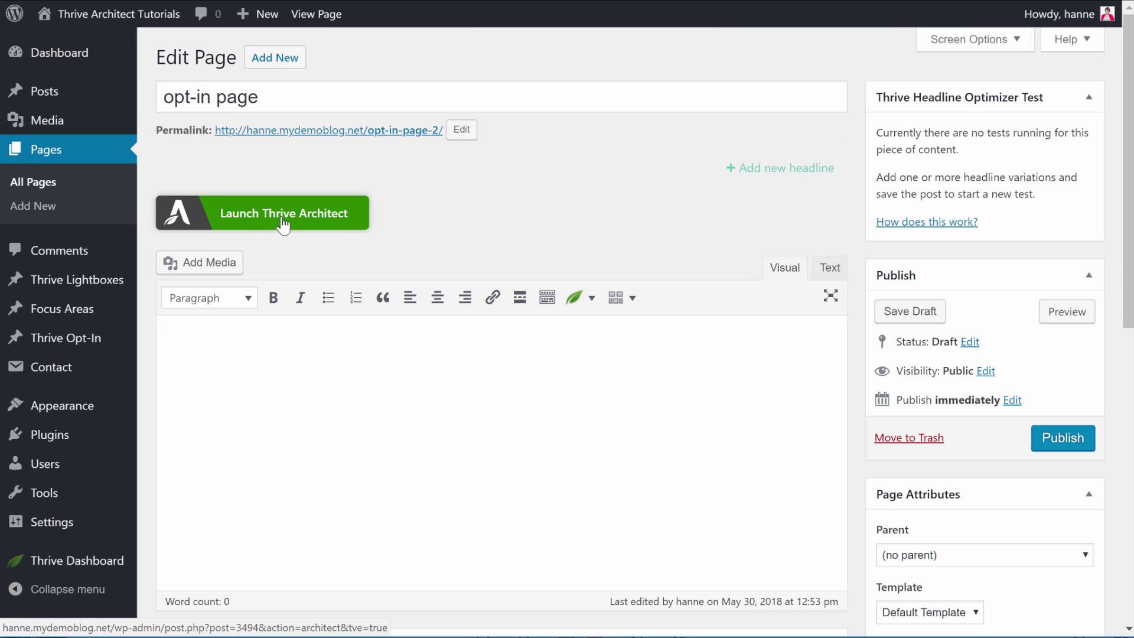
Launch the opt-in page in Thrive Architect and show the landing page template options from Page Setup.
left_click(292, 221)
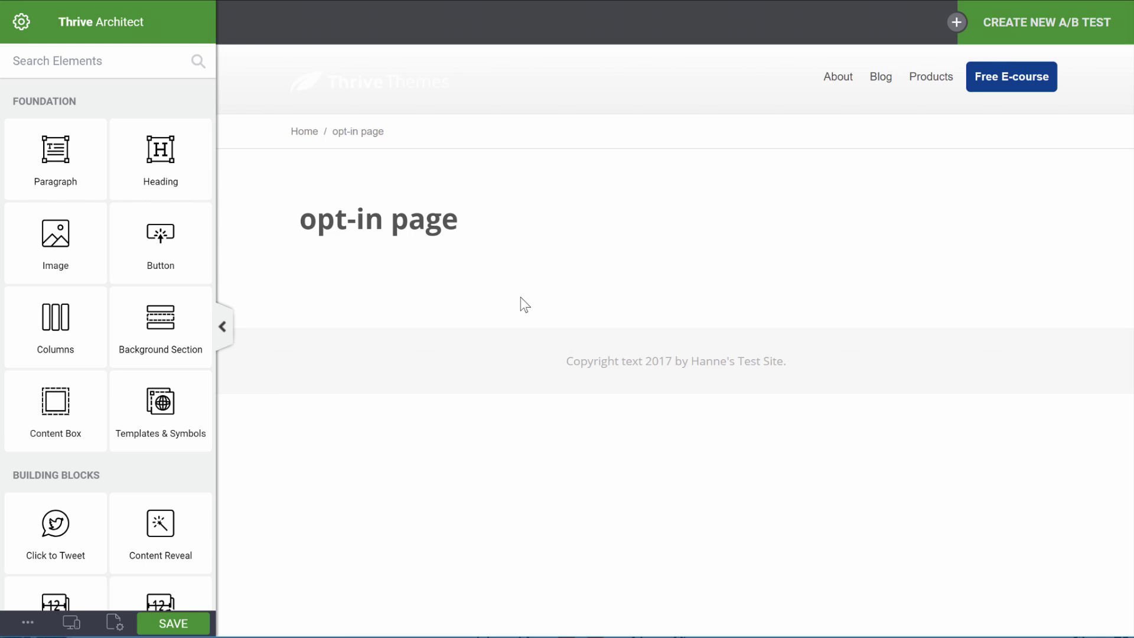
left_click(113, 621)
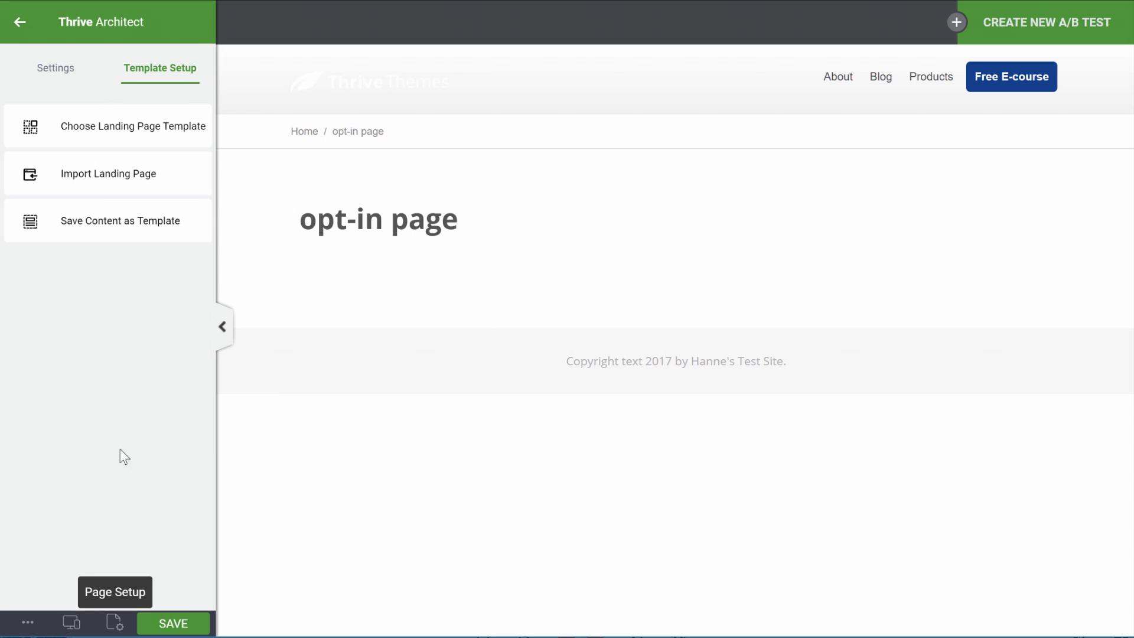
left_click(124, 131)
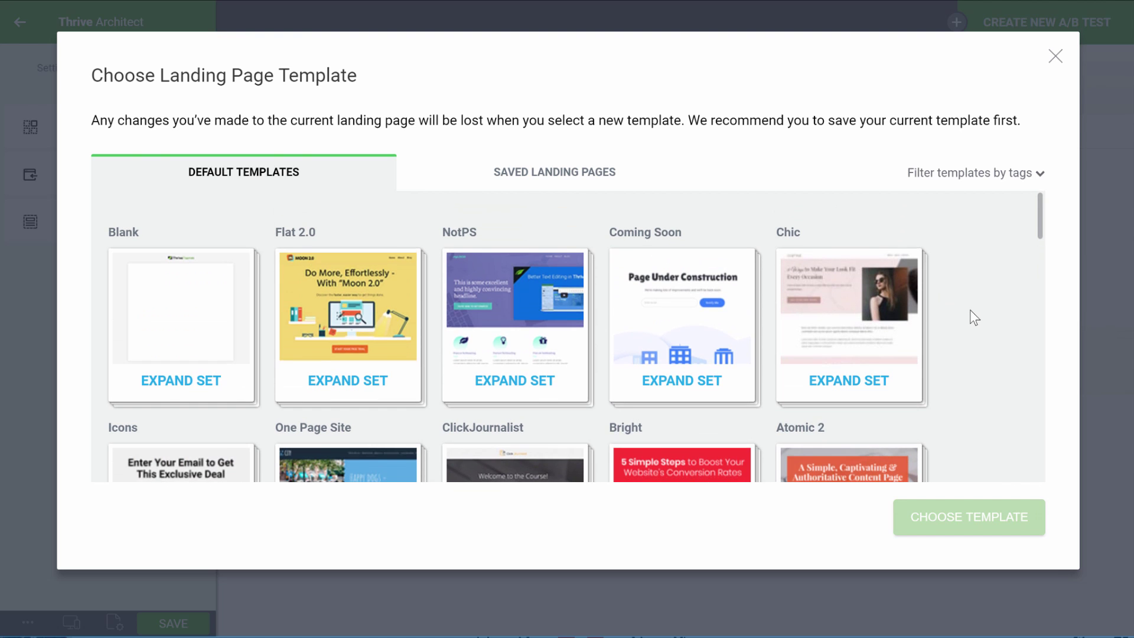
Expand the Bright set and apply its Bright 2-Step Lead Generation Page template.
scroll(970, 309, "down", 12)
scroll(969, 310, "up", 12)
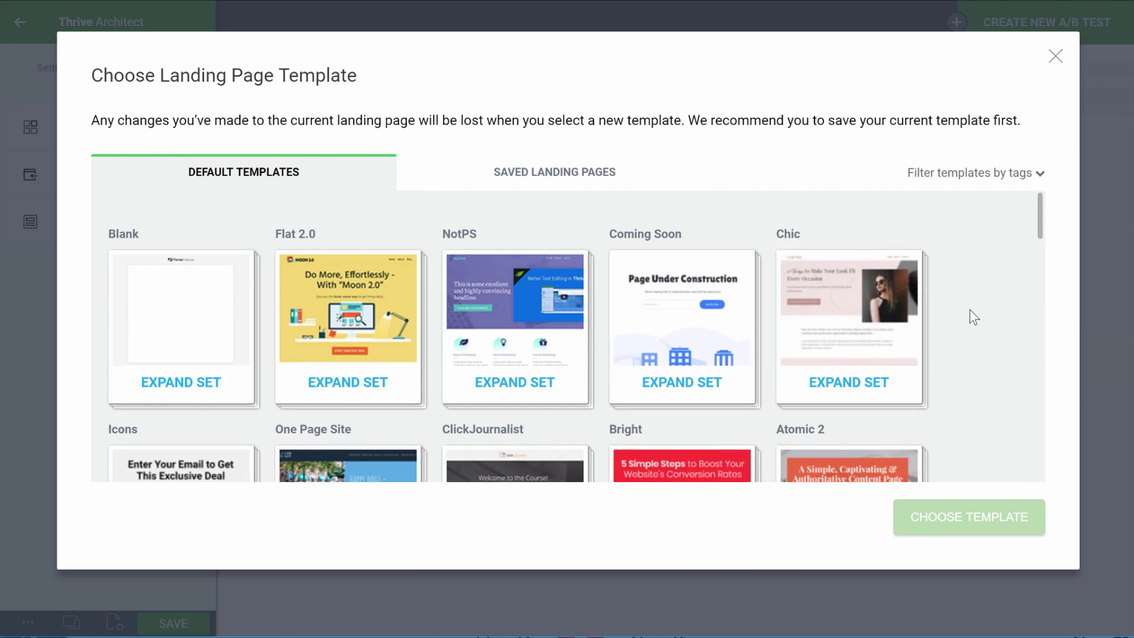
scroll(978, 295, "down", 3)
left_click(698, 308)
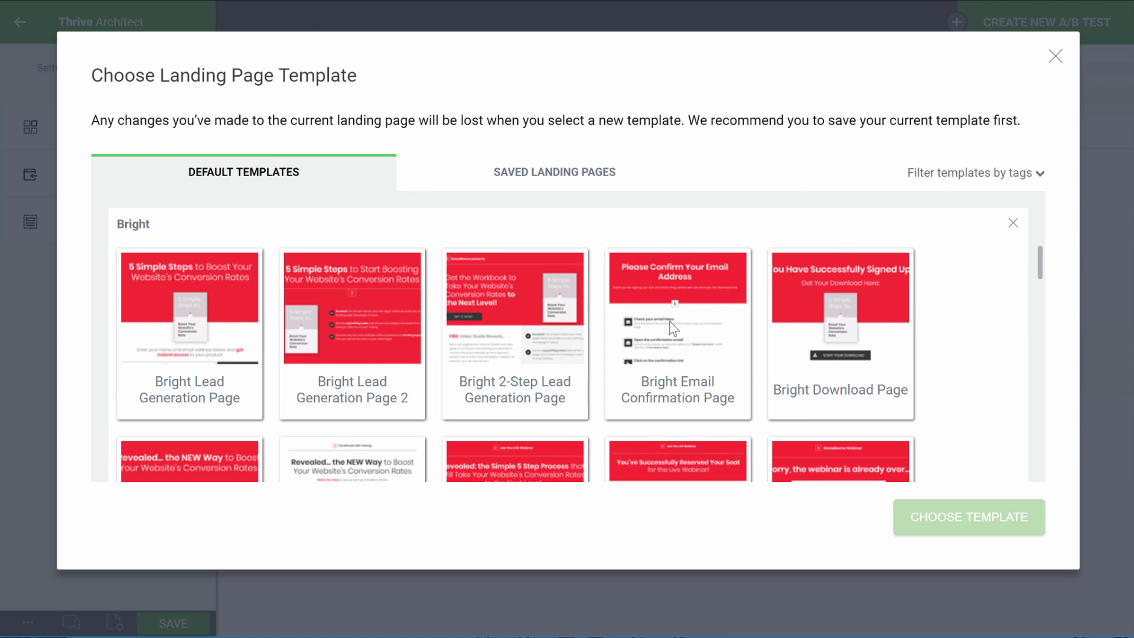
scroll(1000, 315, "down", 2)
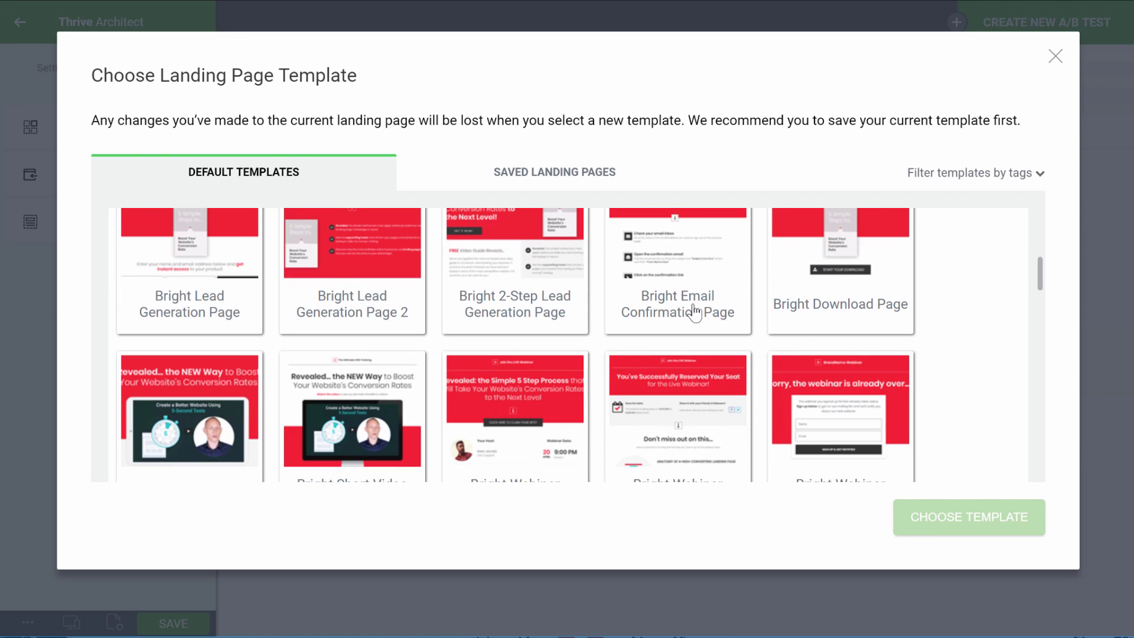
scroll(965, 271, "up", 2)
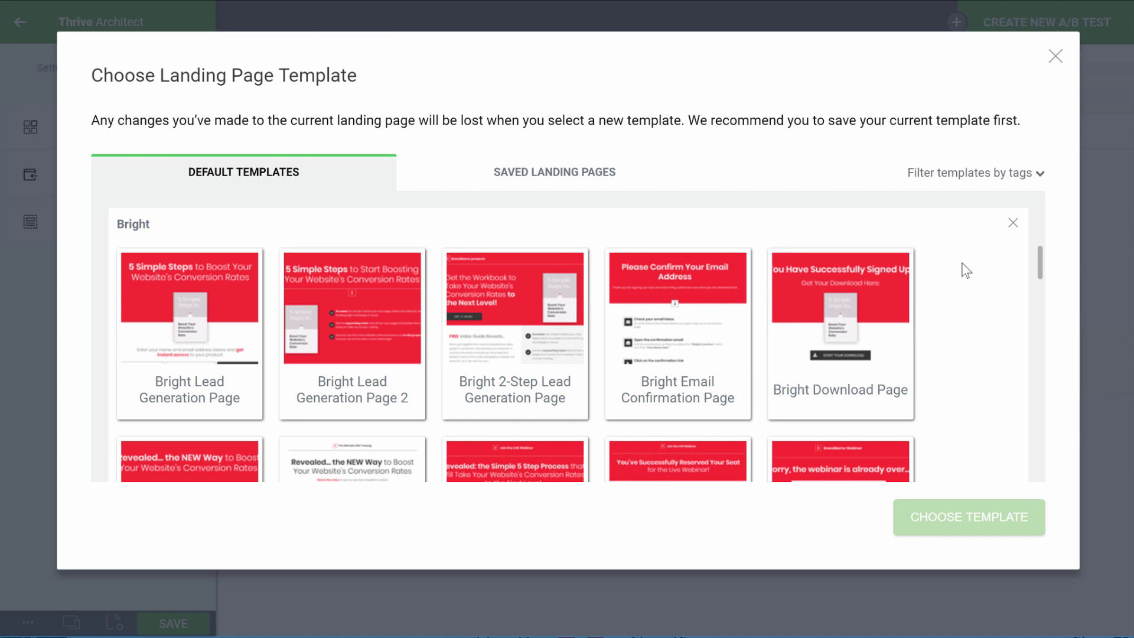
left_click(503, 322)
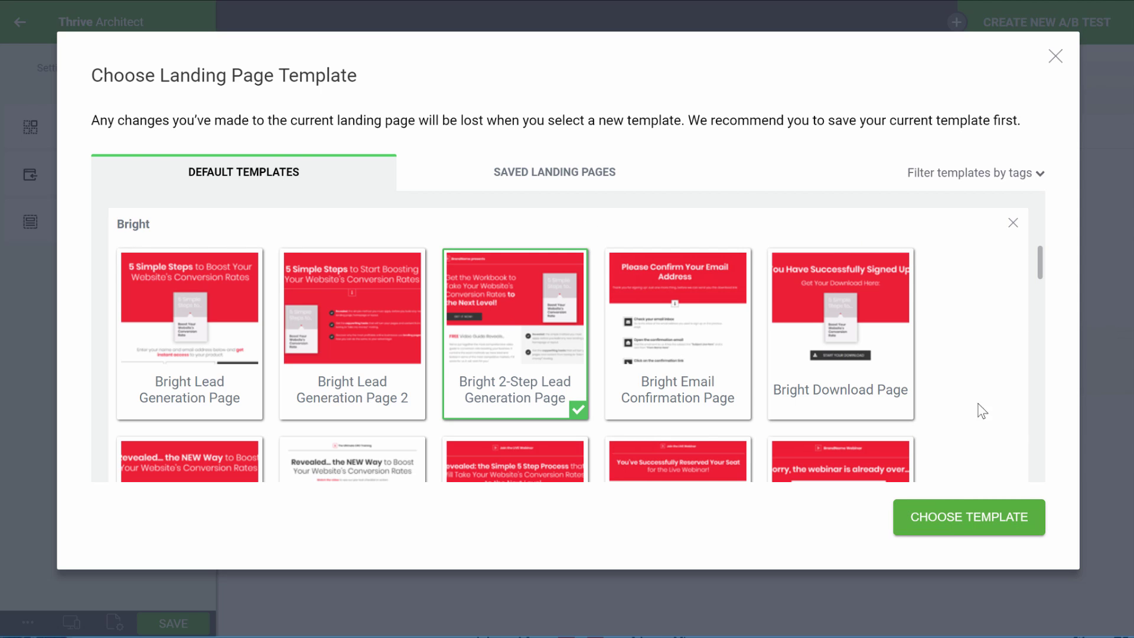
left_click(973, 523)
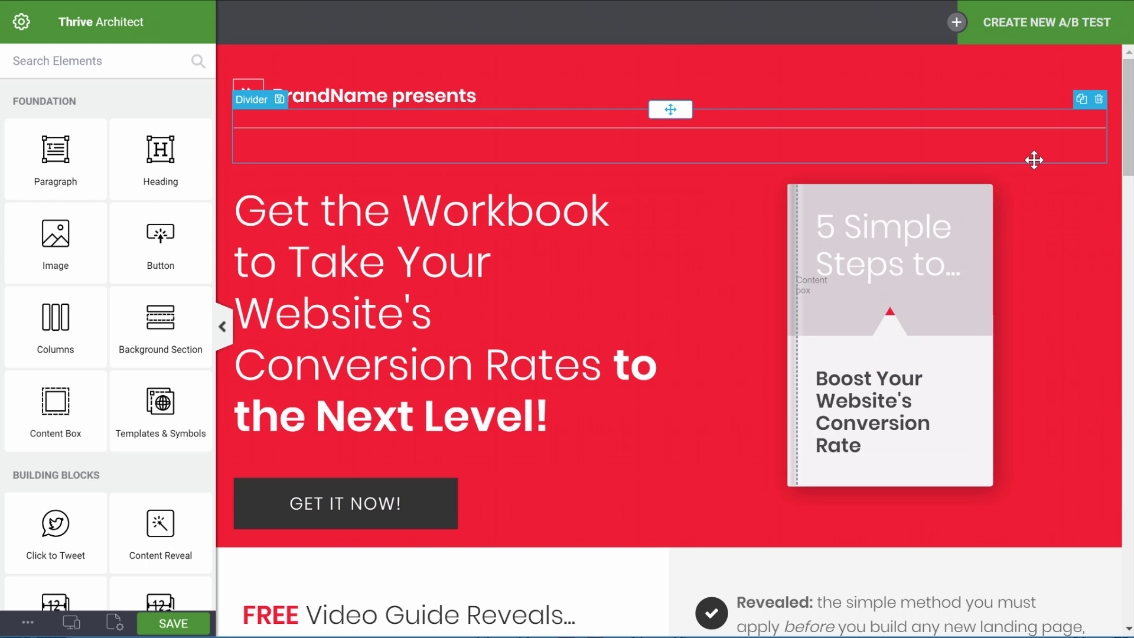
Replace 'BrandName' with 'Thrive Themes' in the presents line and save the page.
scroll(1033, 160, "down", 2)
scroll(1033, 165, "up", 2)
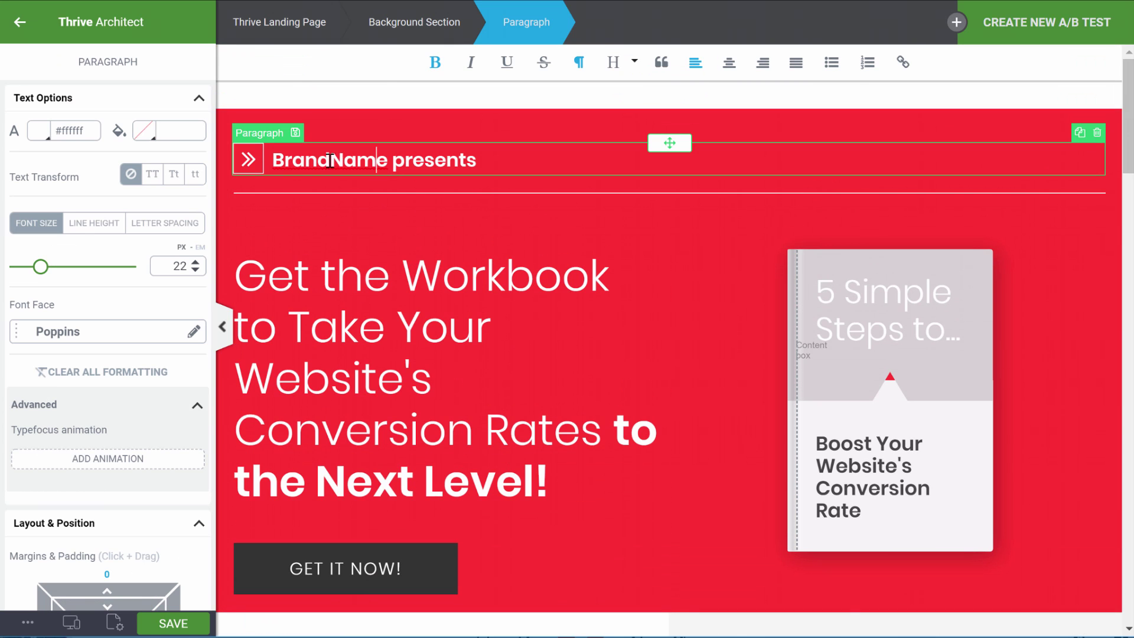
double_click(329, 161)
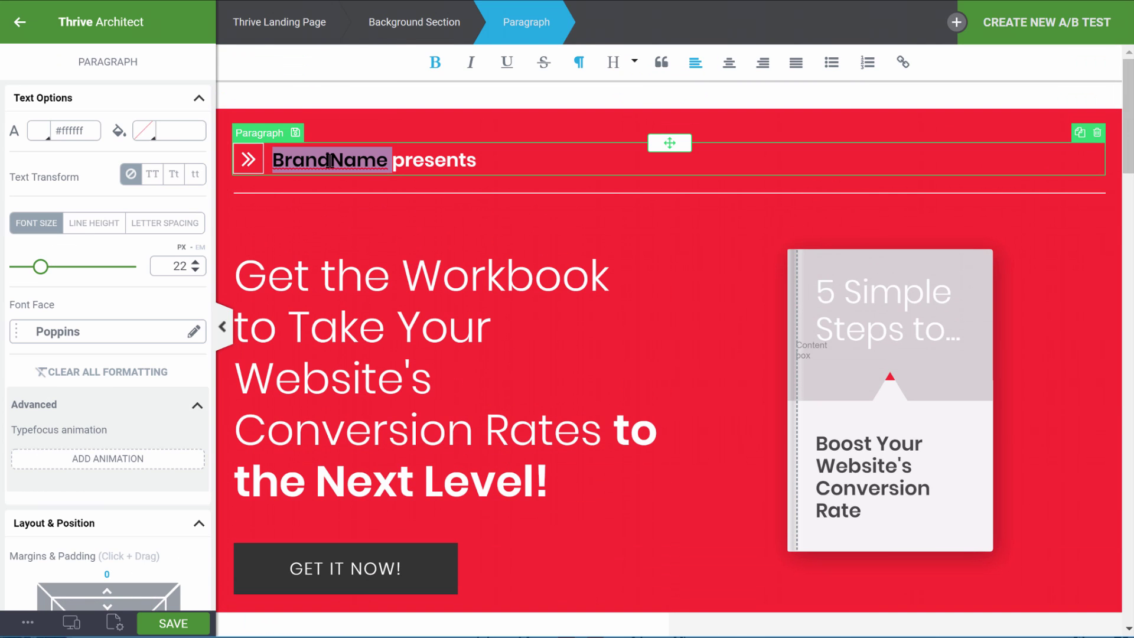
type("Thrive Theme")
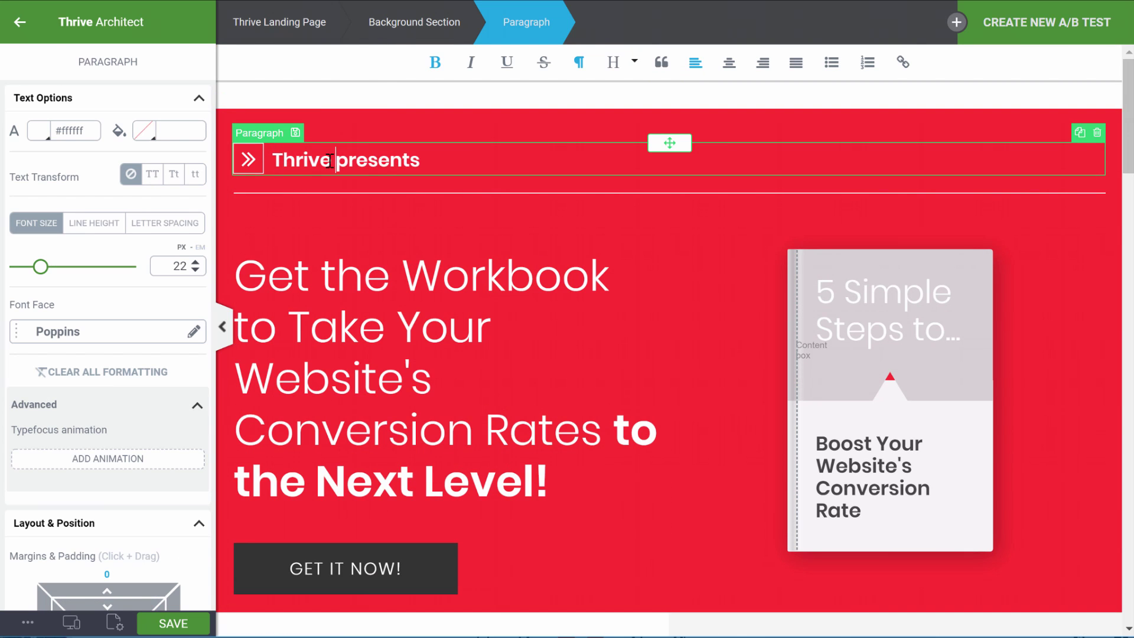
type("s")
left_click(889, 449)
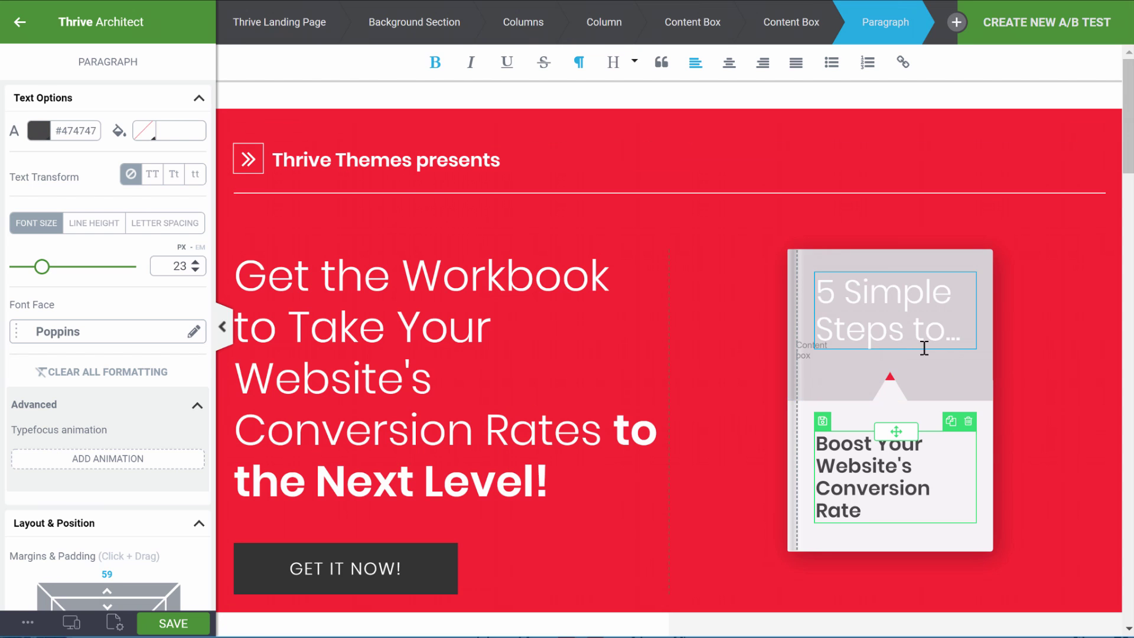
scroll(1003, 271, "down", 2)
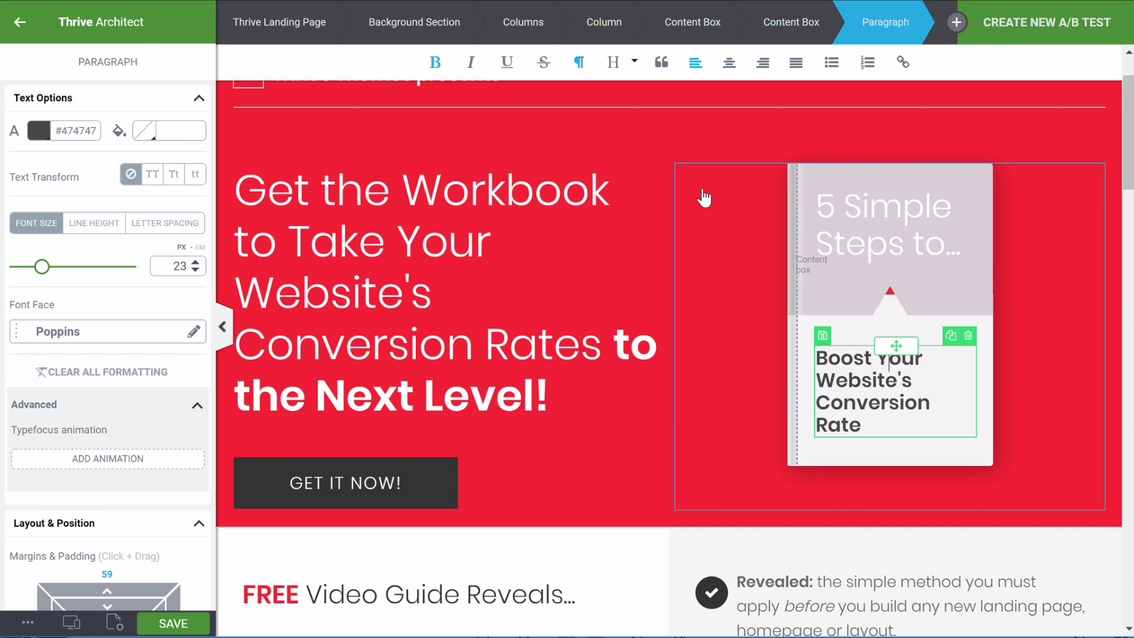
left_click(704, 198)
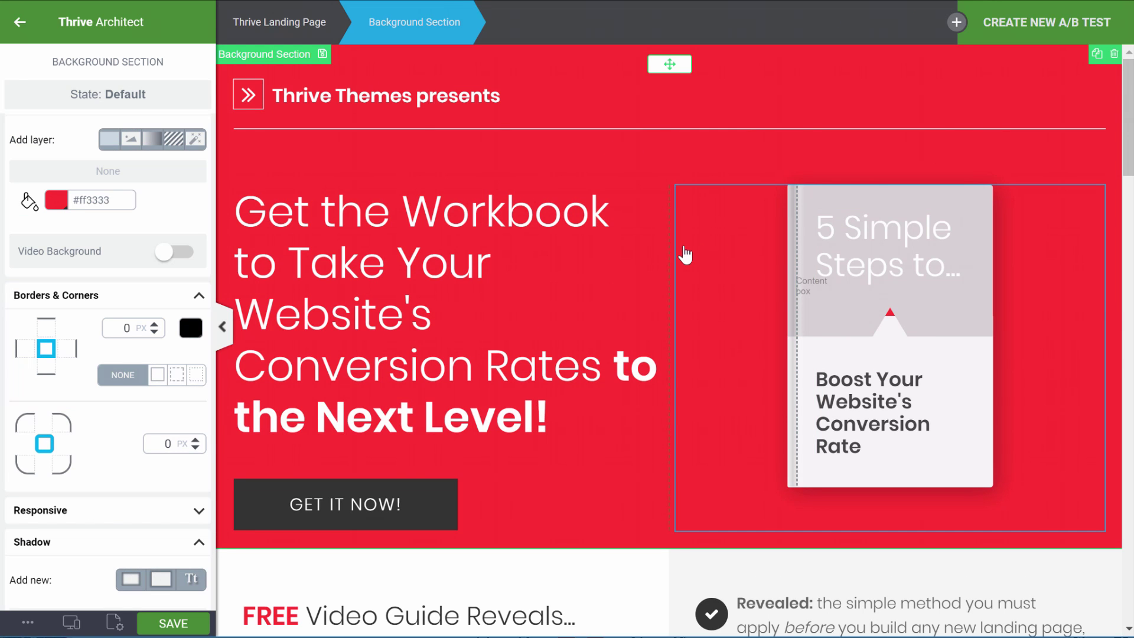
left_click(171, 627)
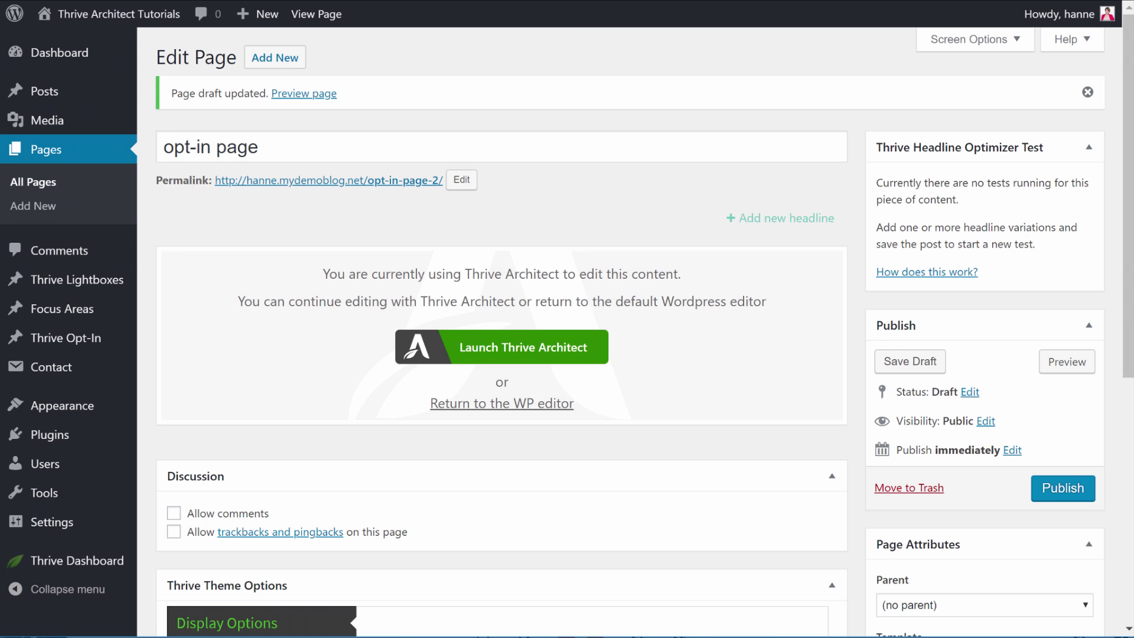
From All Pages, edit the confirmation page in Thrive Architect and show the landing page template gallery.
left_click(37, 183)
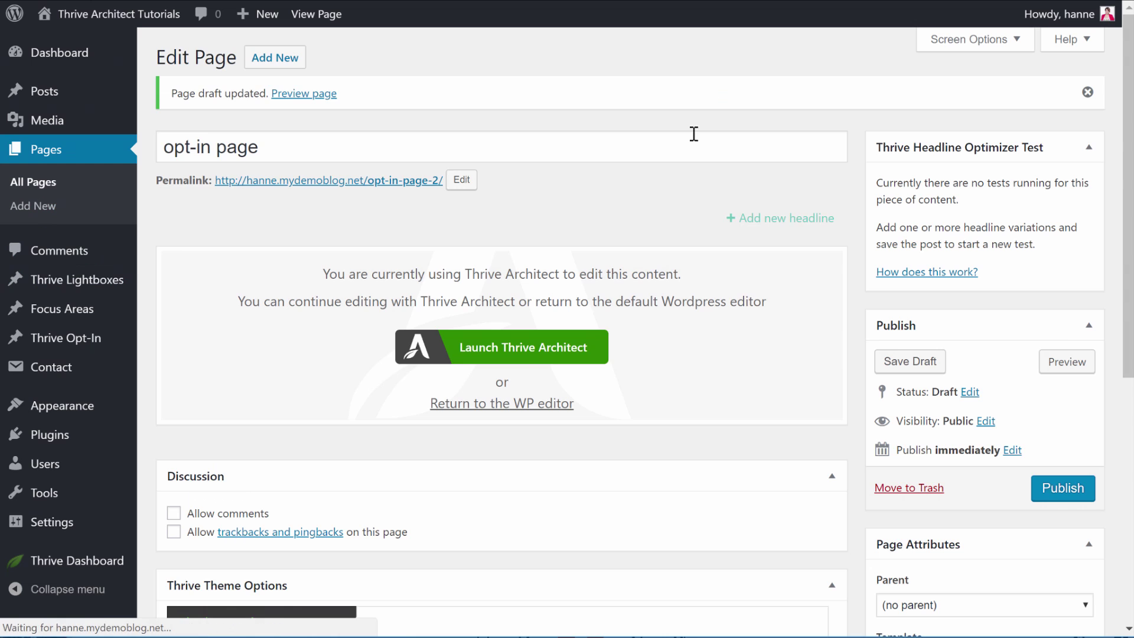
mouse_move(417, 283)
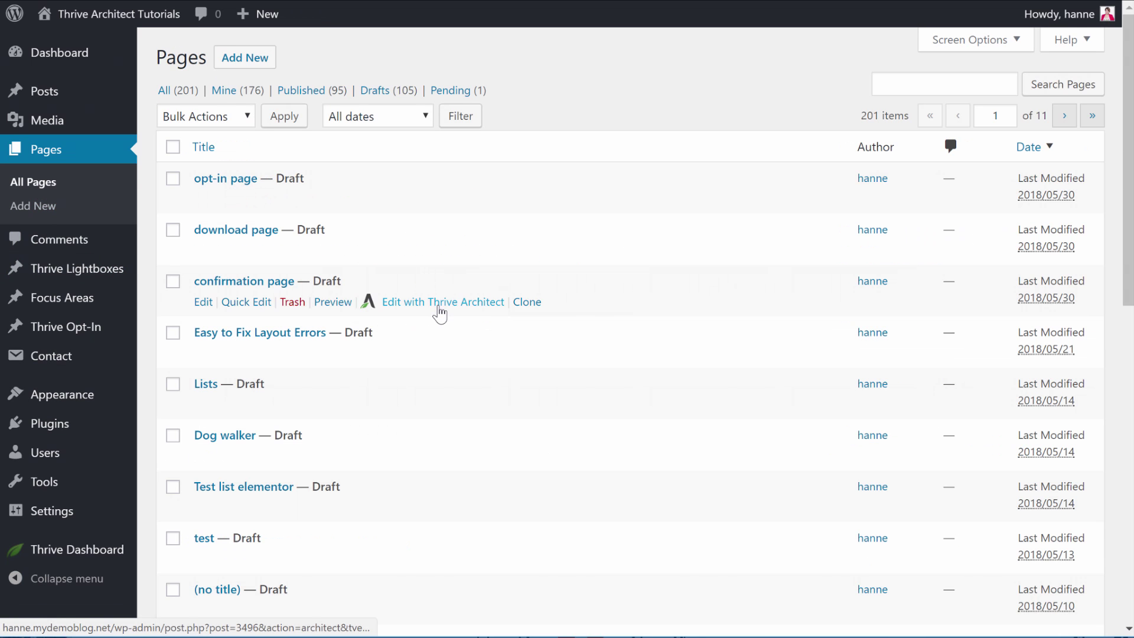
left_click(440, 306)
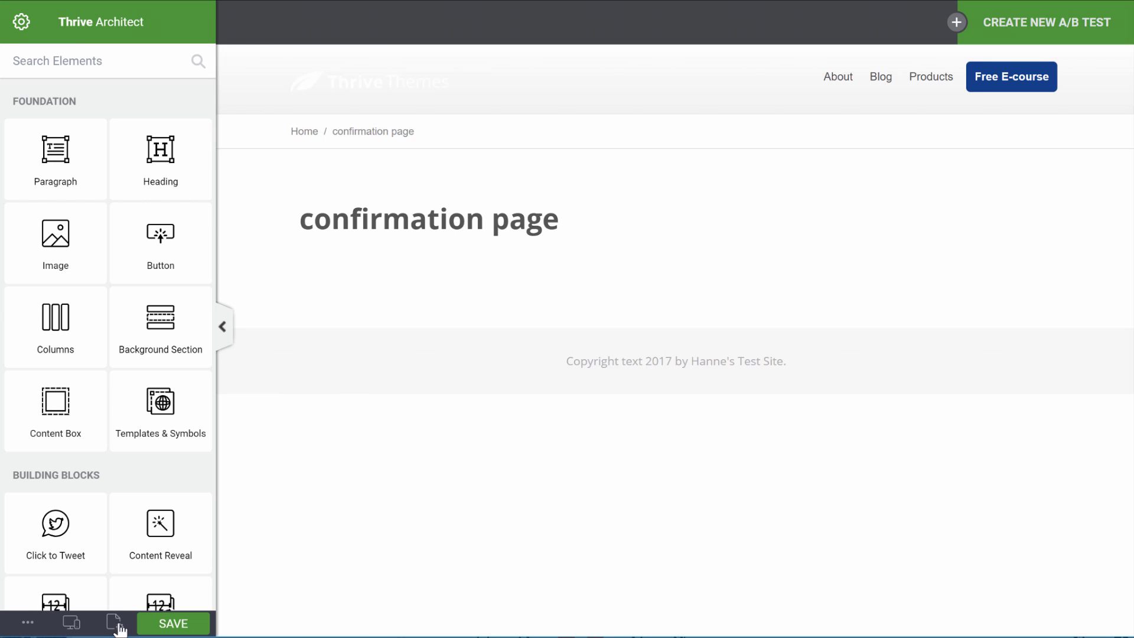
left_click(114, 624)
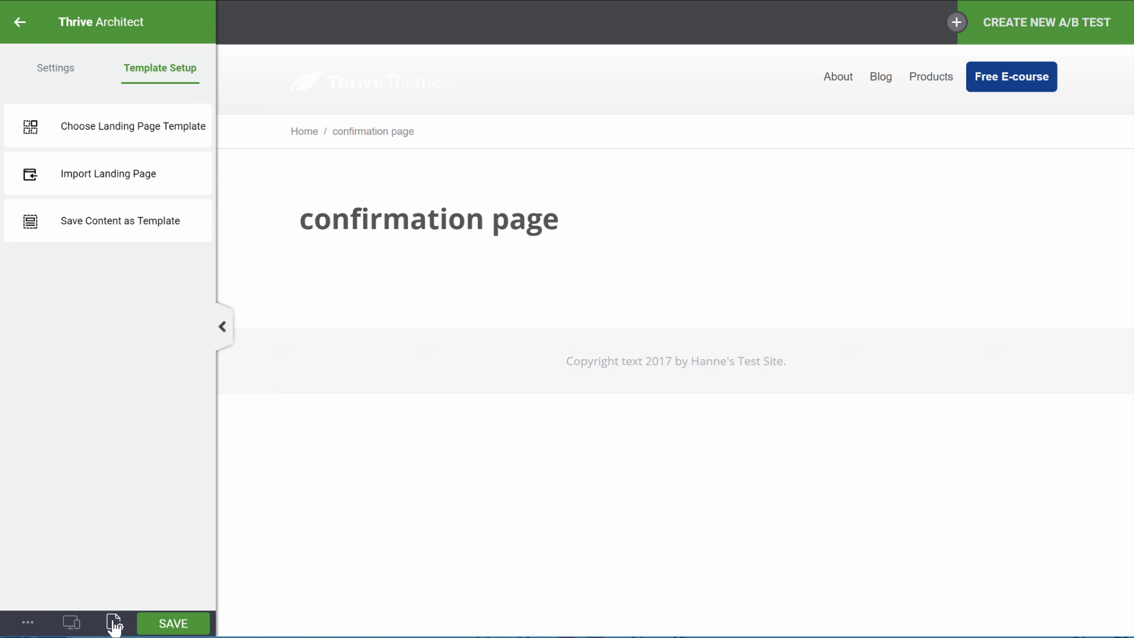
left_click(102, 137)
scroll(618, 309, "down", 4)
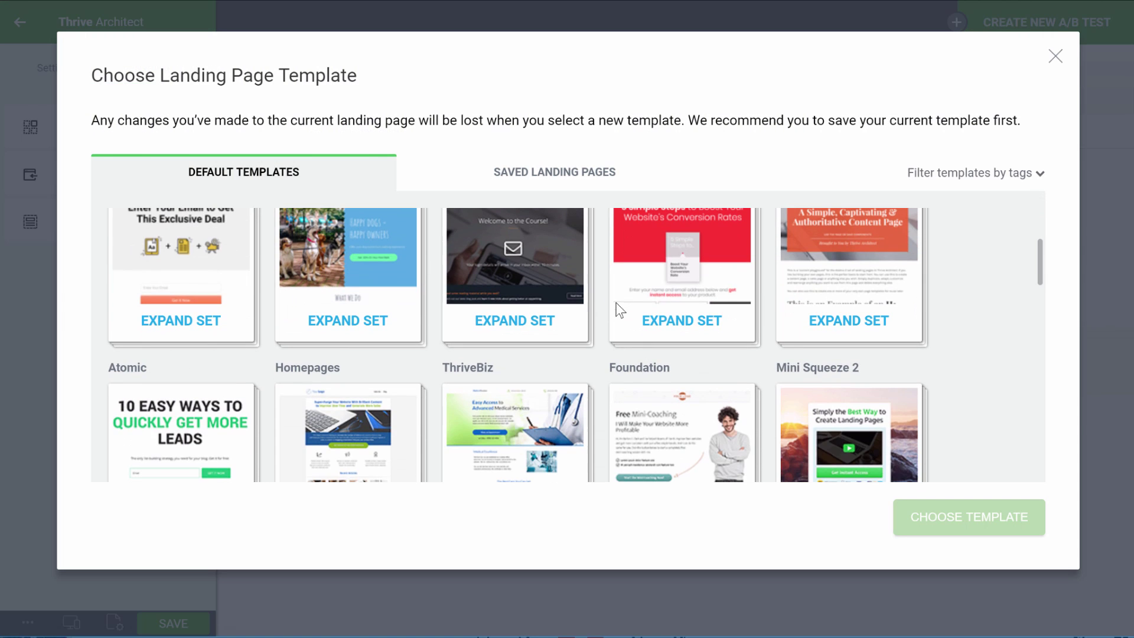
Apply the Bright Email Confirmation Page template from the Bright set and save the page.
left_click(661, 266)
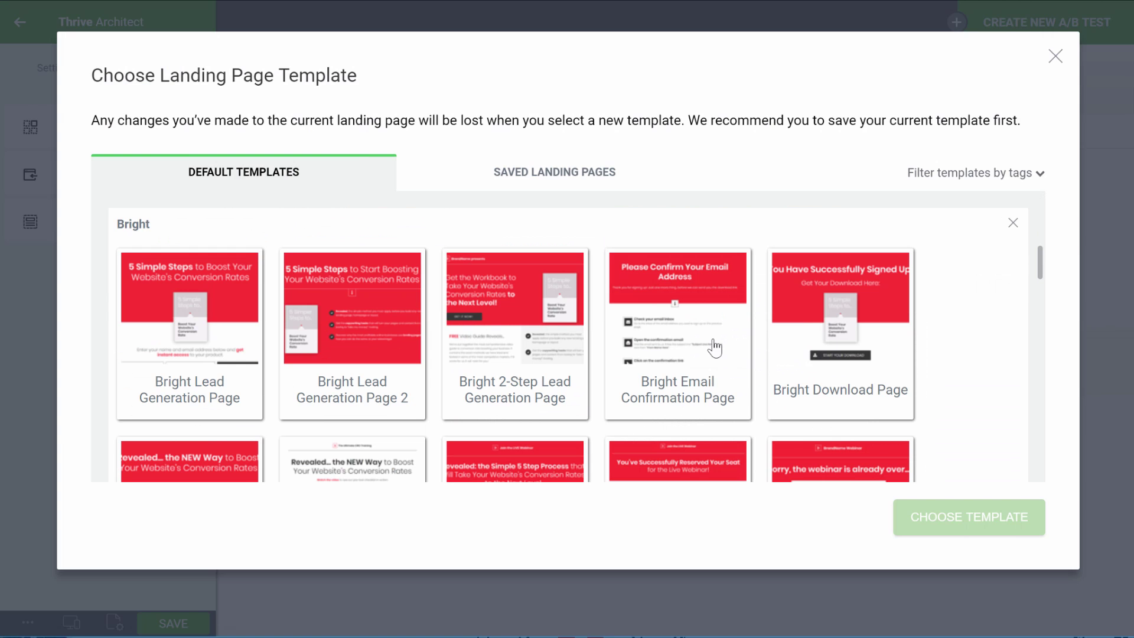
left_click(715, 347)
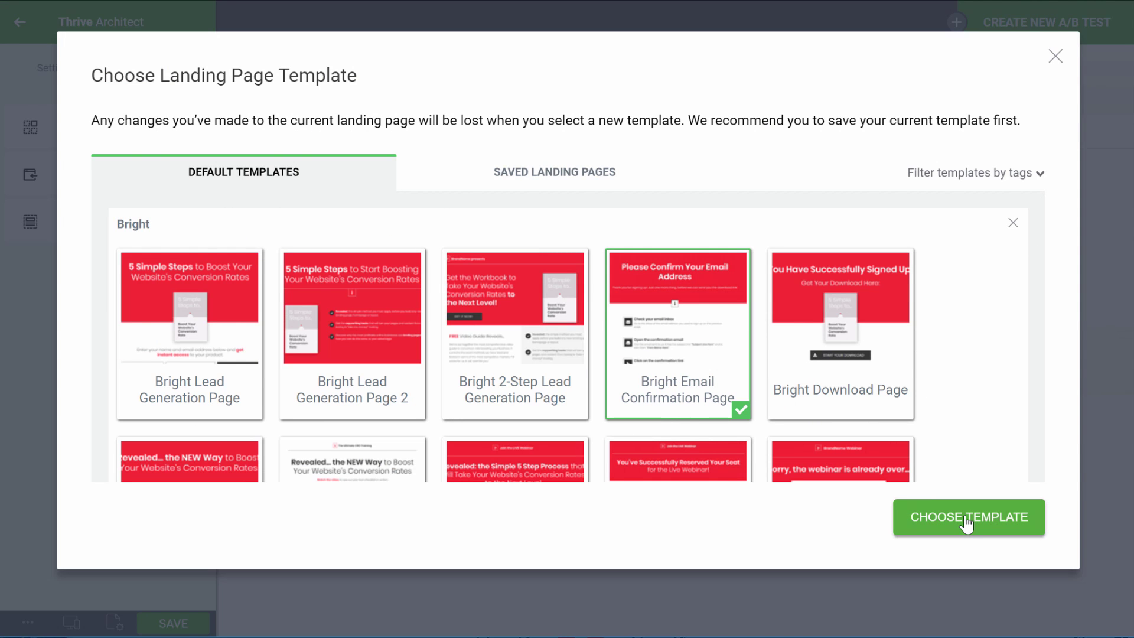
left_click(965, 518)
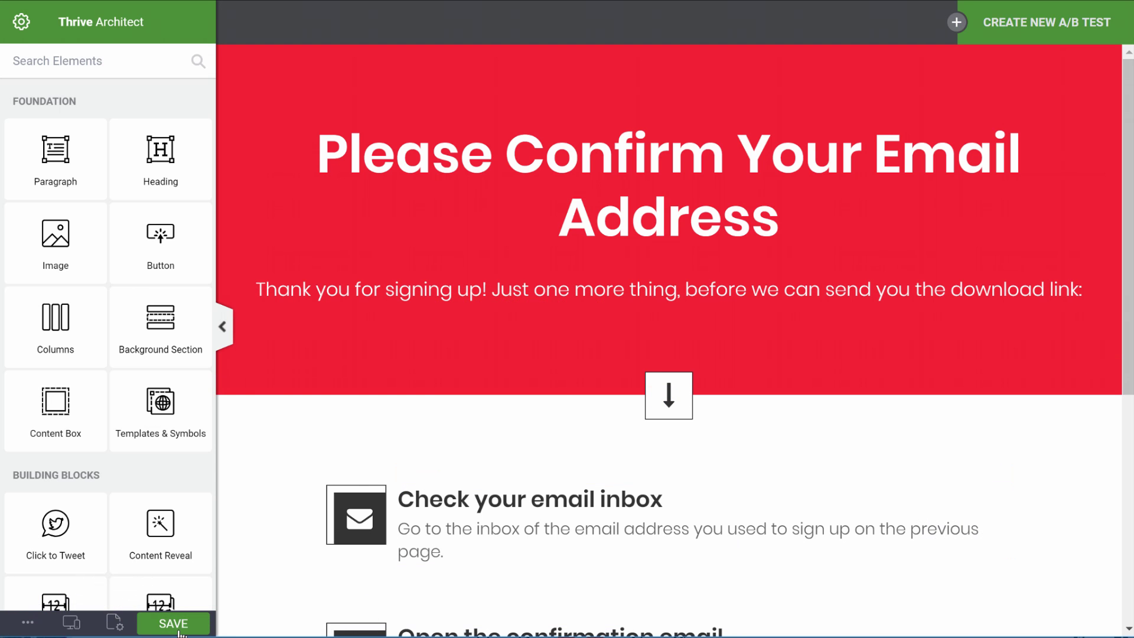
left_click(173, 624)
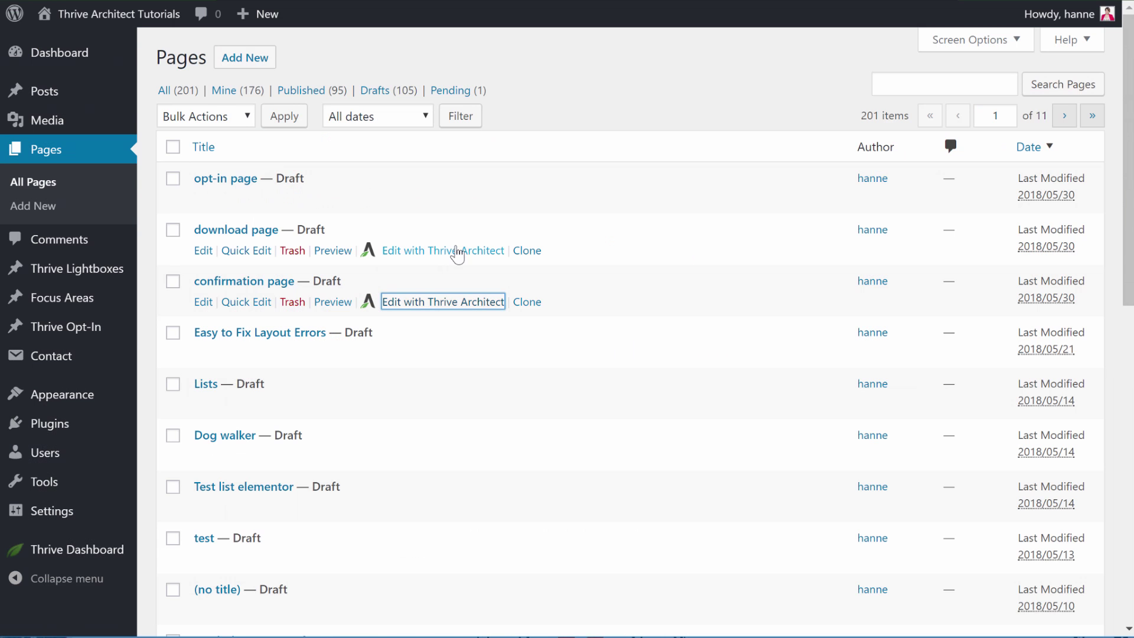
Edit the download page, apply the Bright Download Page template with its START YOUR DOWNLOAD button, and save.
left_click(460, 251)
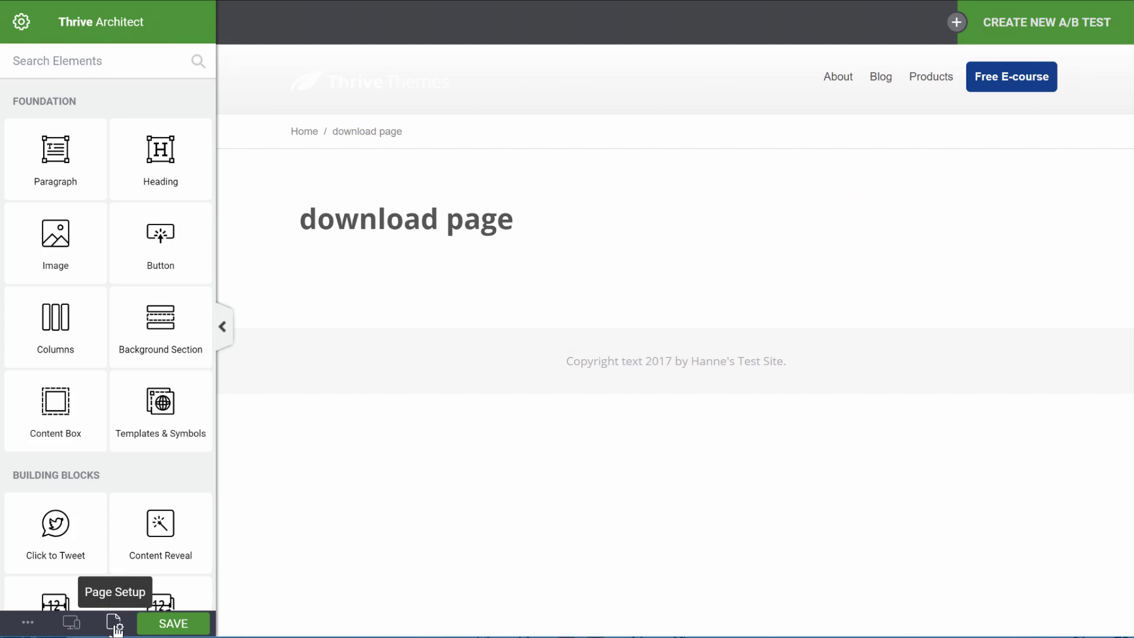
left_click(114, 622)
left_click(120, 128)
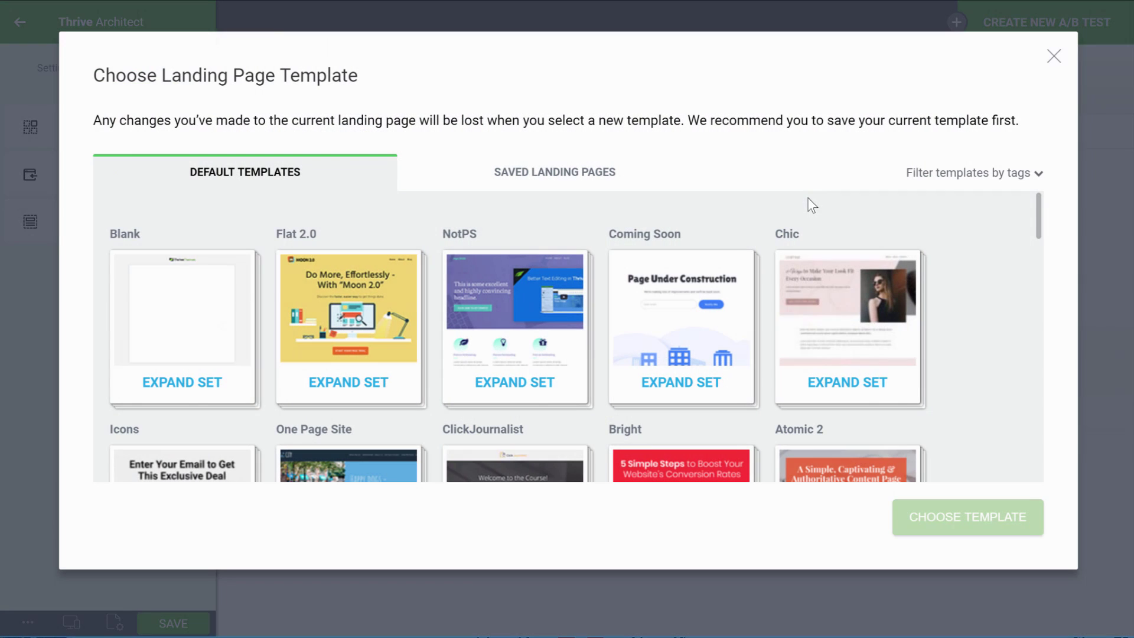
scroll(784, 377, "down", 2)
left_click(659, 403)
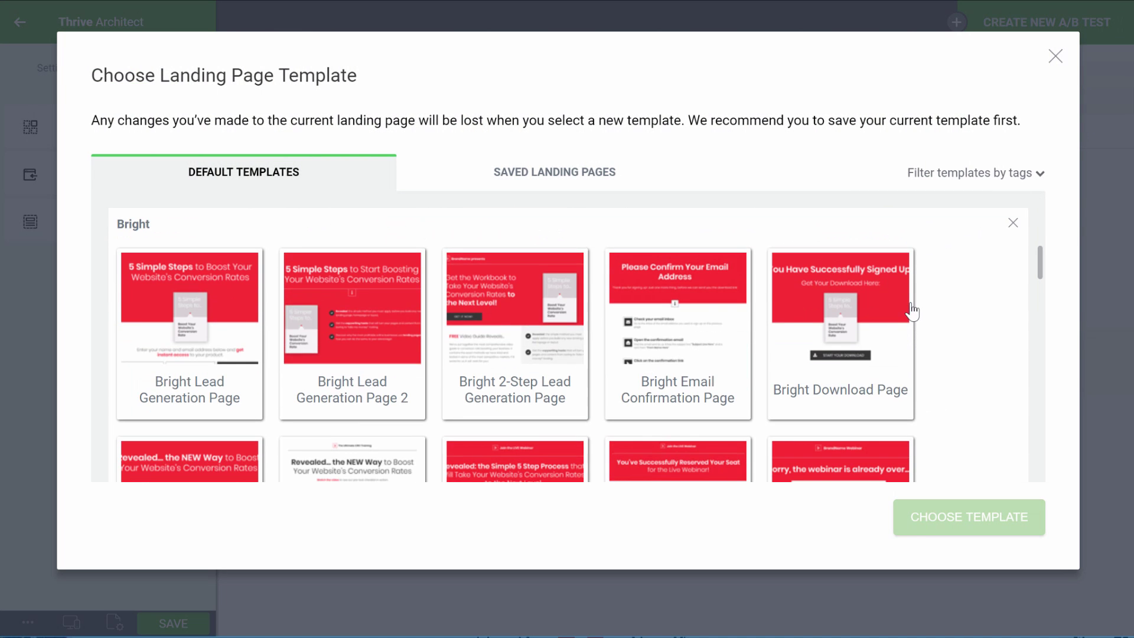
left_click(821, 324)
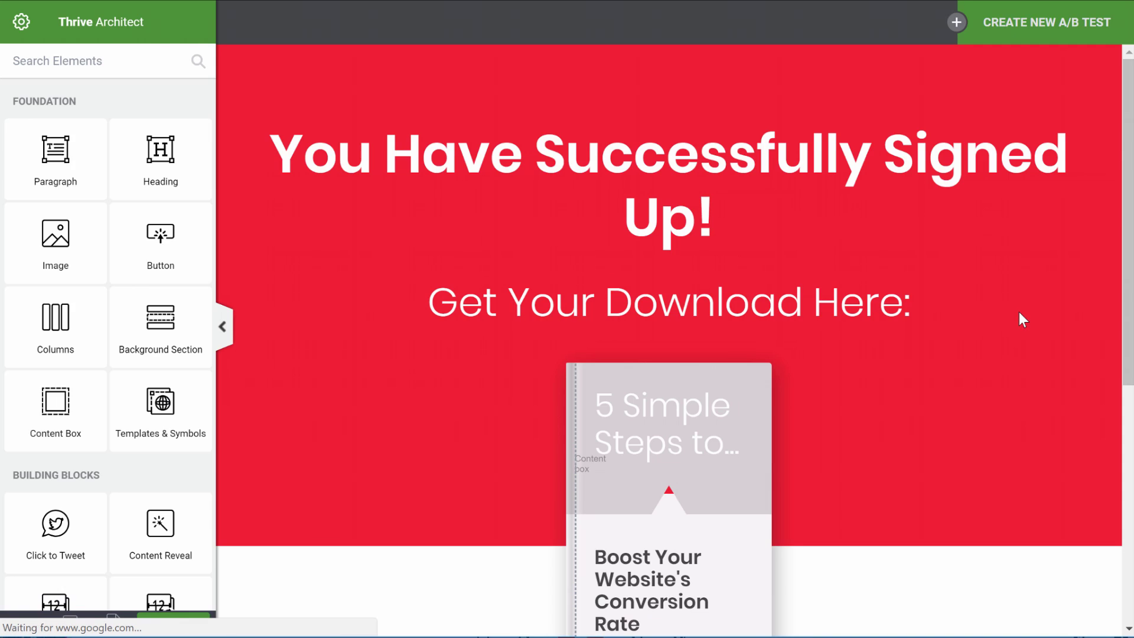
scroll(1019, 319, "down", 6)
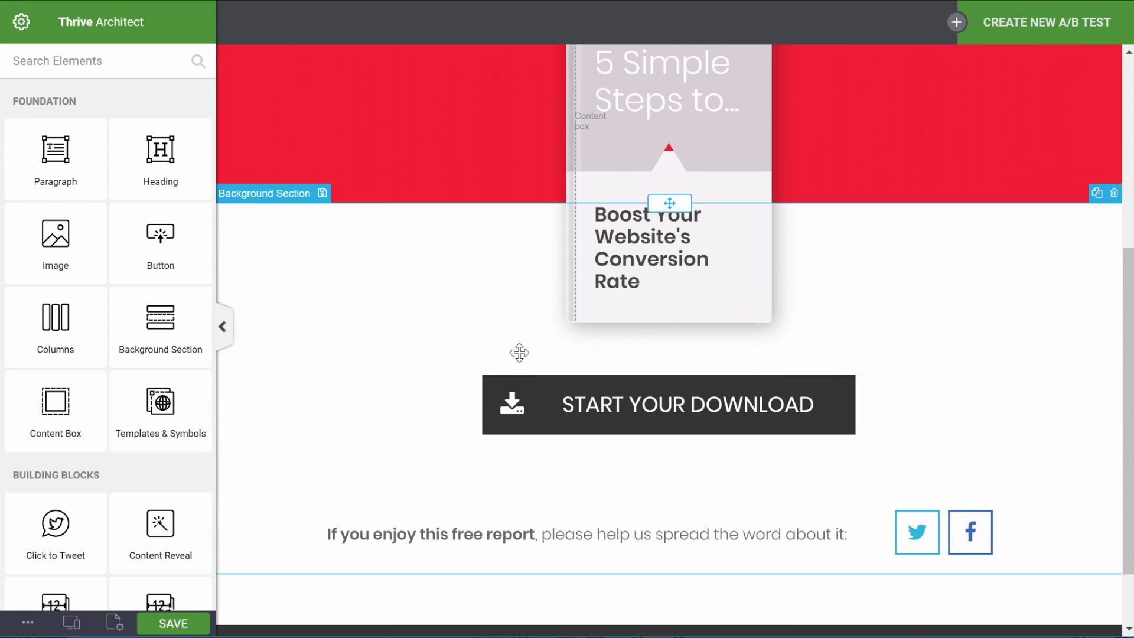
left_click(562, 382)
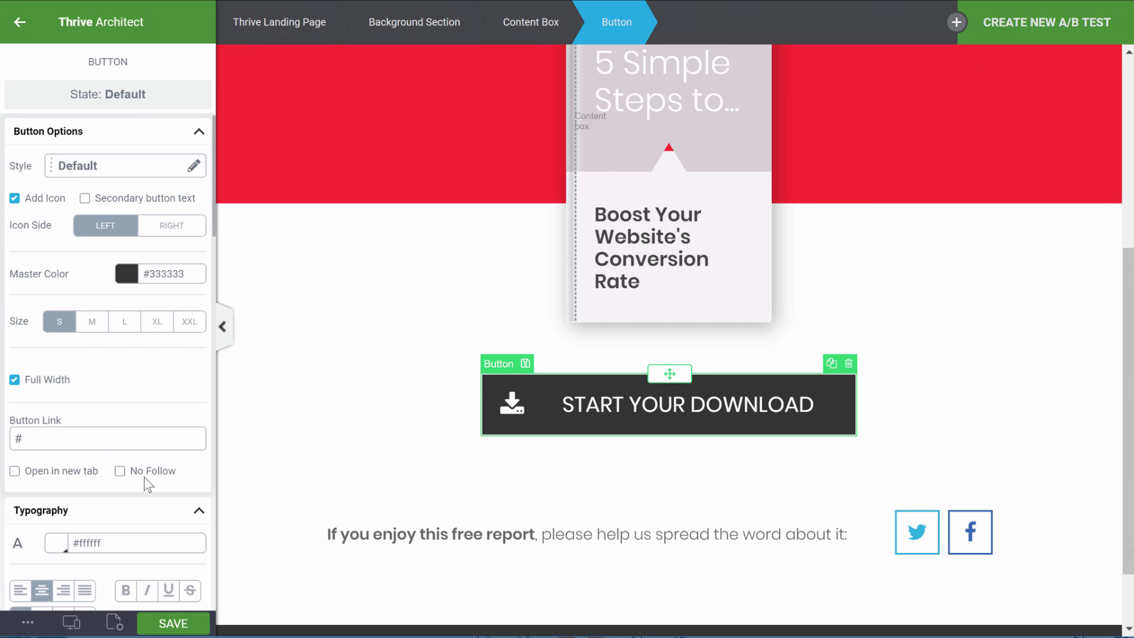
left_click(172, 623)
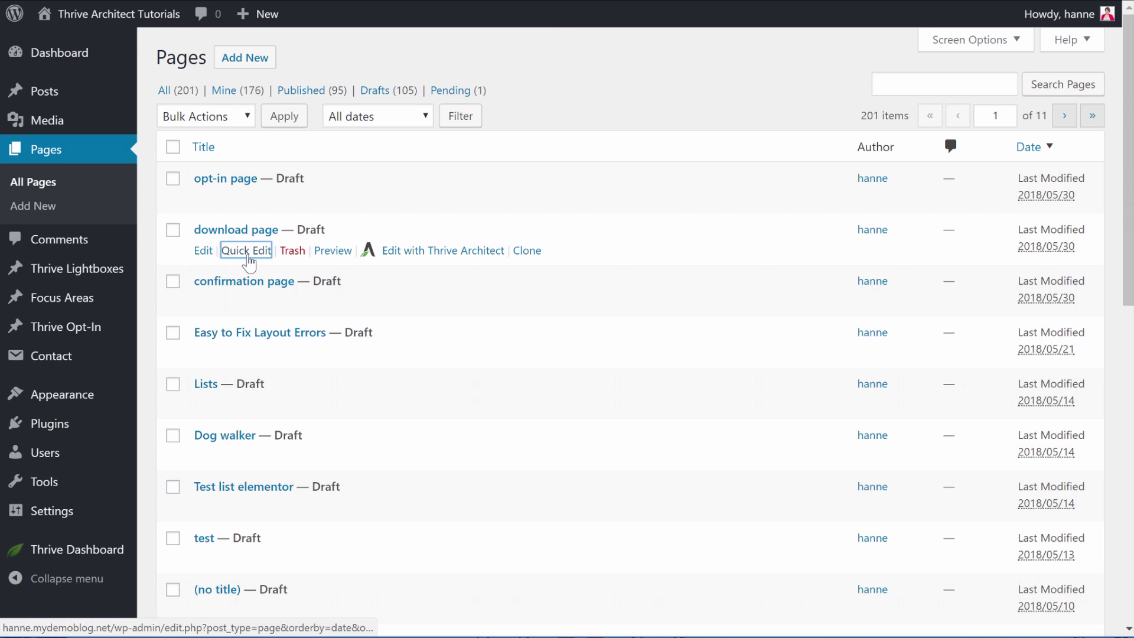
Set the download page's status to Published through Quick Edit.
left_click(245, 252)
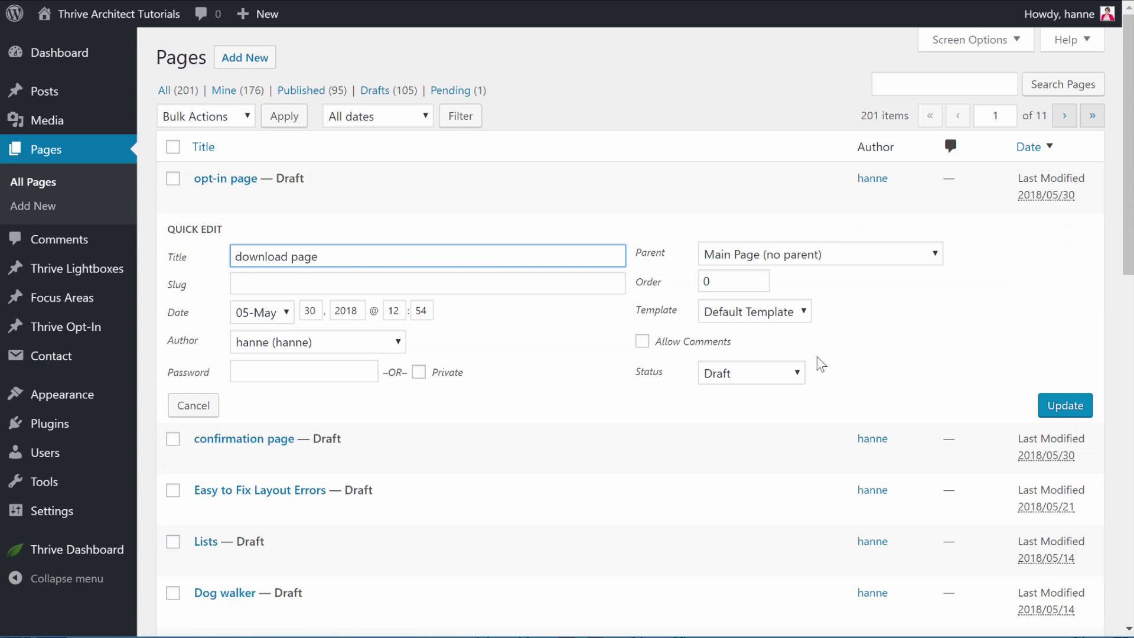
left_click(794, 376)
left_click(774, 402)
left_click(1086, 407)
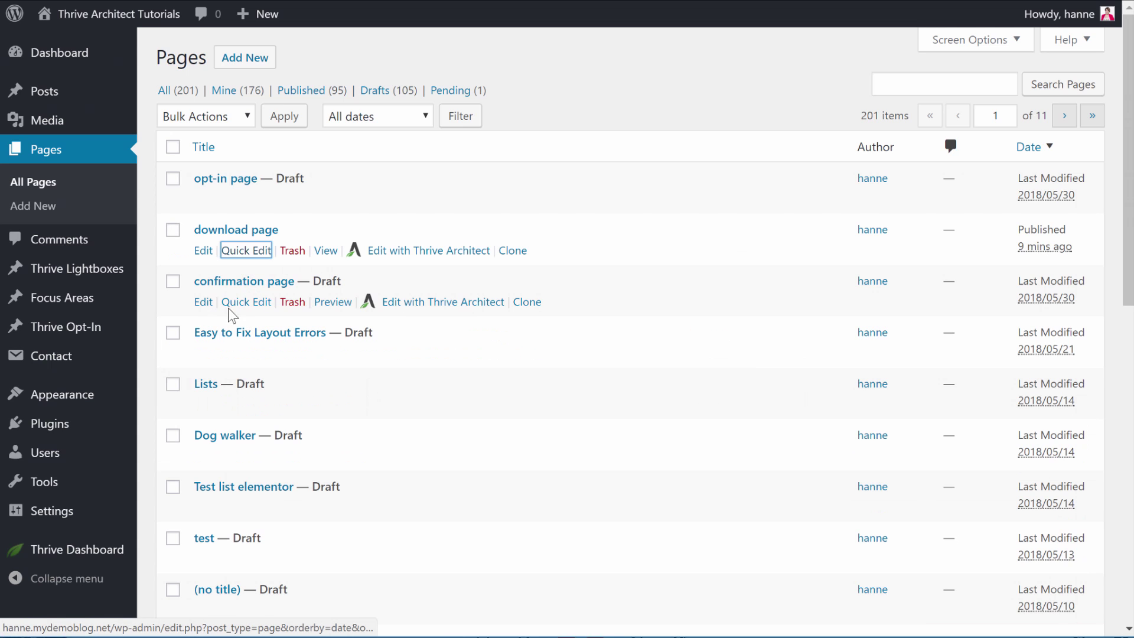
Set the confirmation page's status to Published through Quick Edit.
left_click(248, 302)
left_click(777, 429)
left_click(767, 450)
left_click(1043, 460)
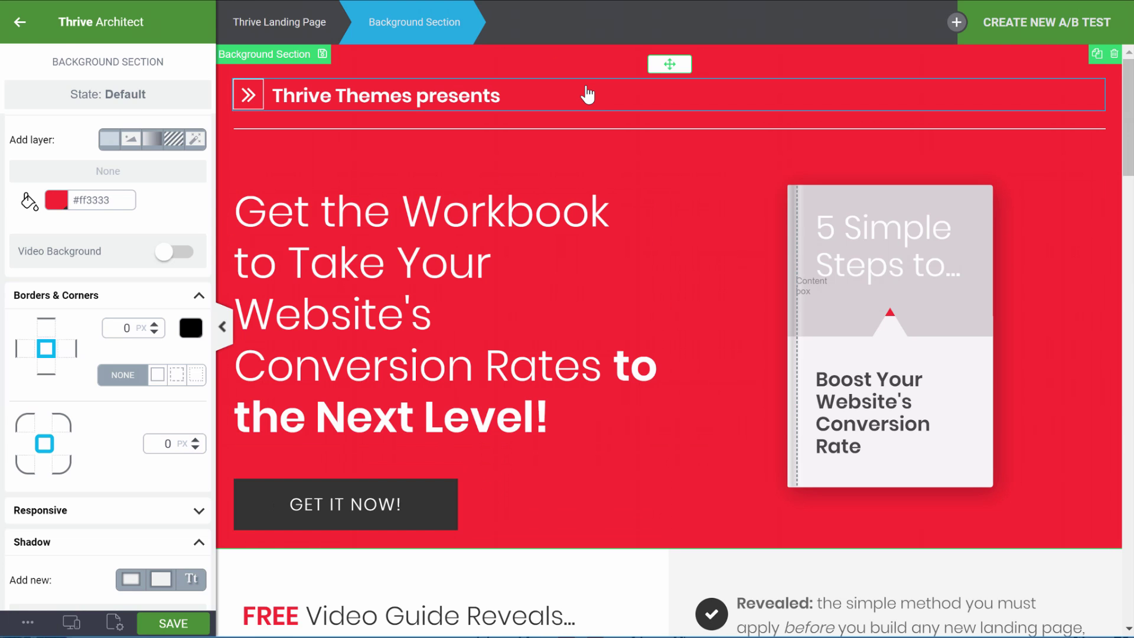
Open the lightbox linked to the GET IT NOW! button's Open Lightbox action for editing.
left_click(422, 498)
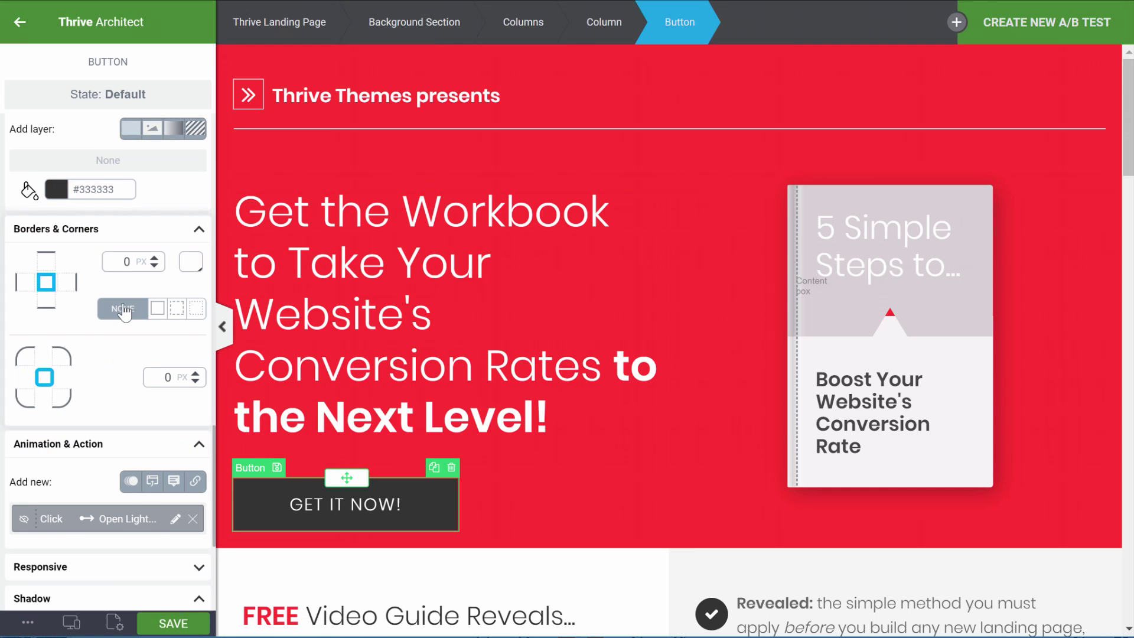
scroll(118, 307, "down", 3)
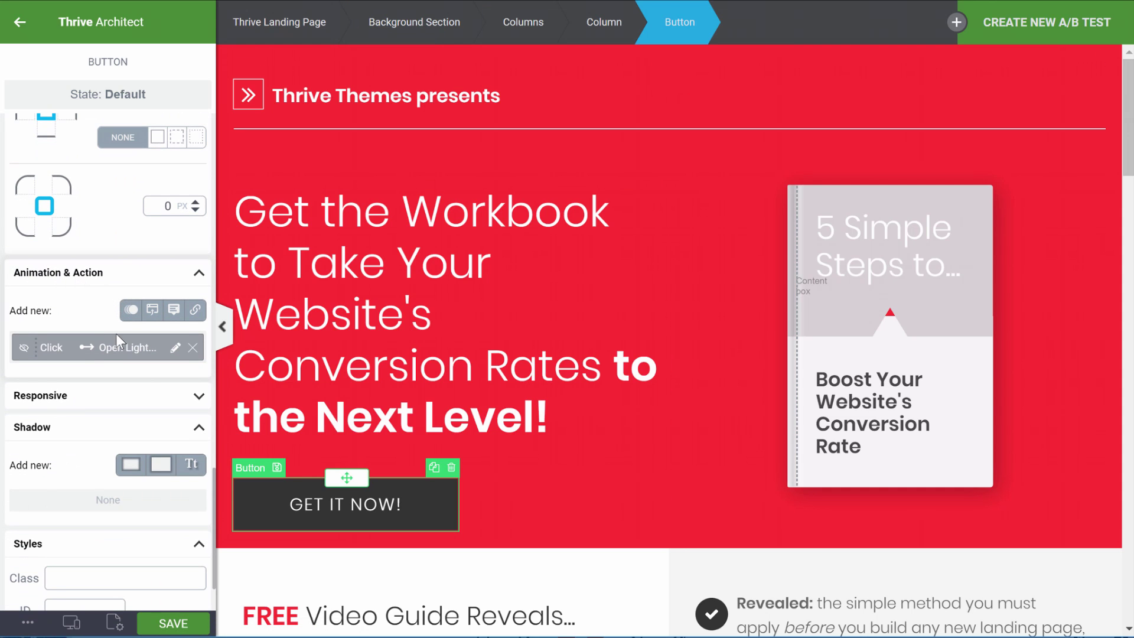
left_click(175, 348)
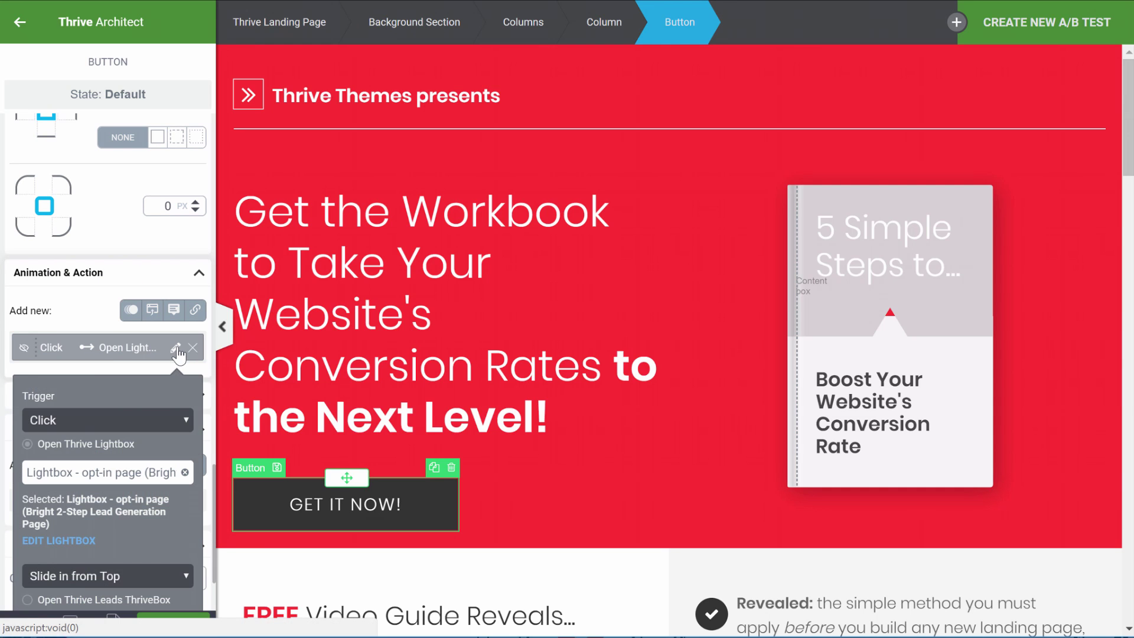
left_click(66, 539)
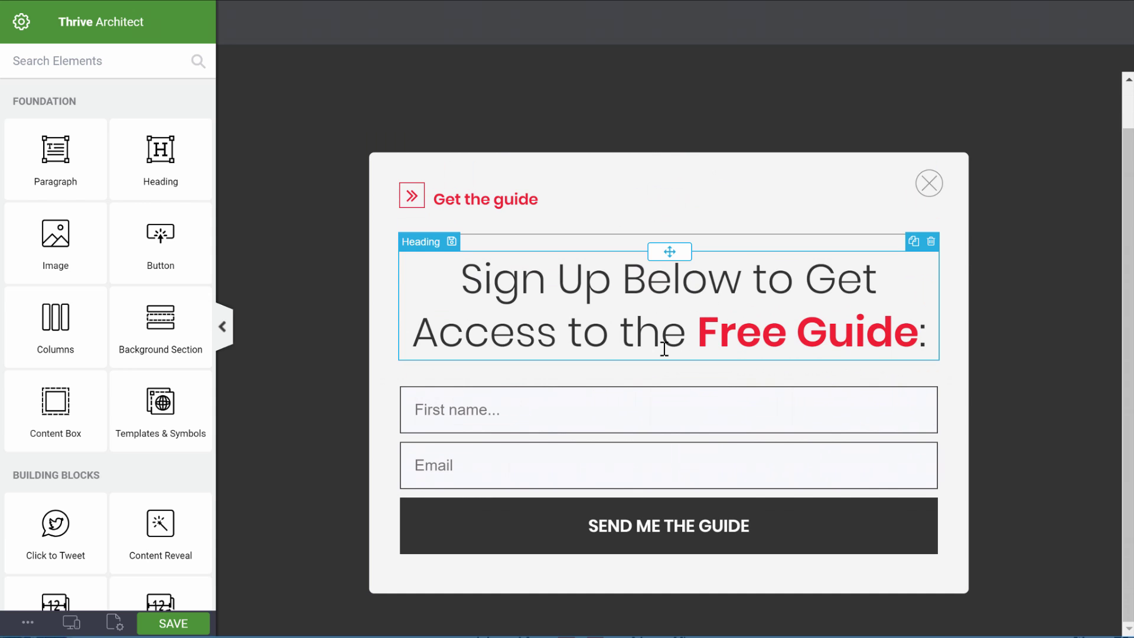
Select the lightbox's Lead Generation form and start connecting it, choosing to add new API connections.
left_click(528, 441)
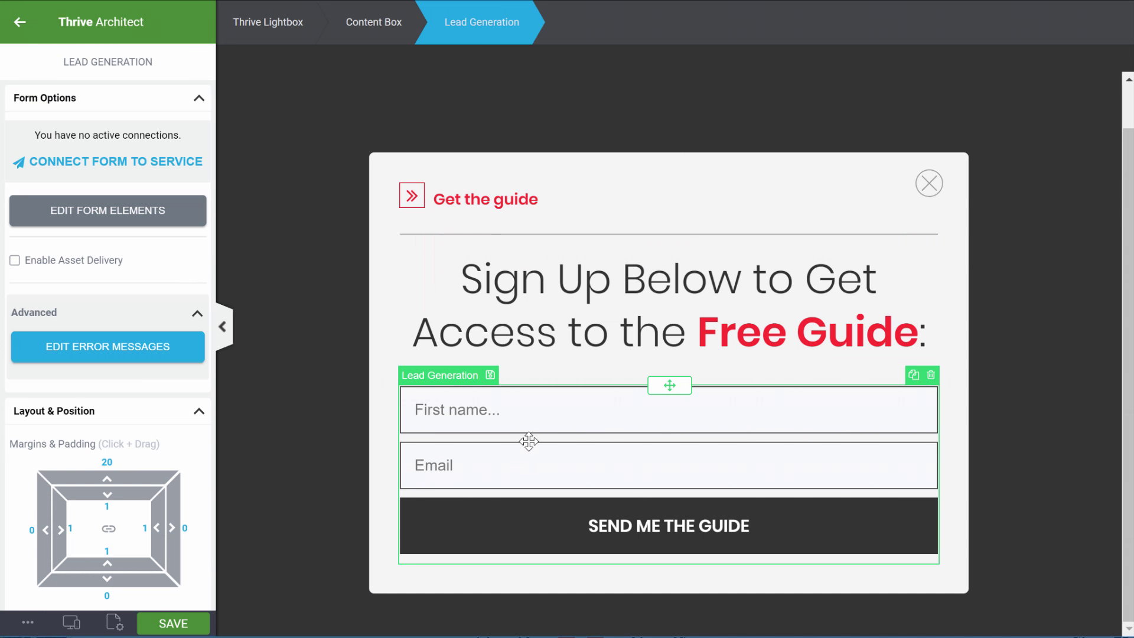
left_click(88, 168)
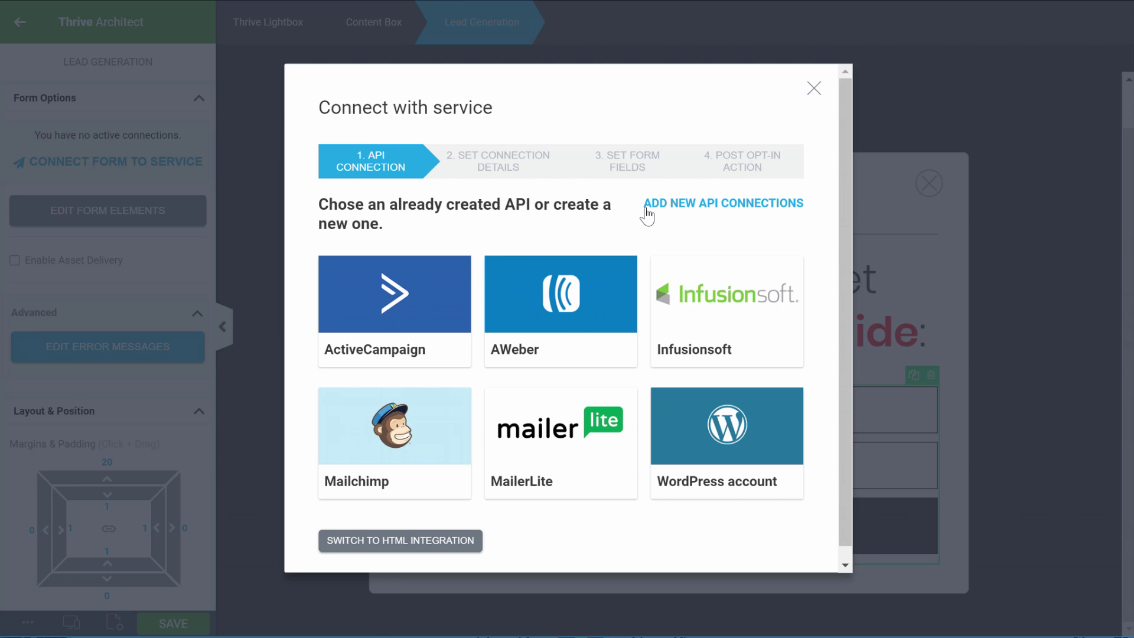
left_click(701, 208)
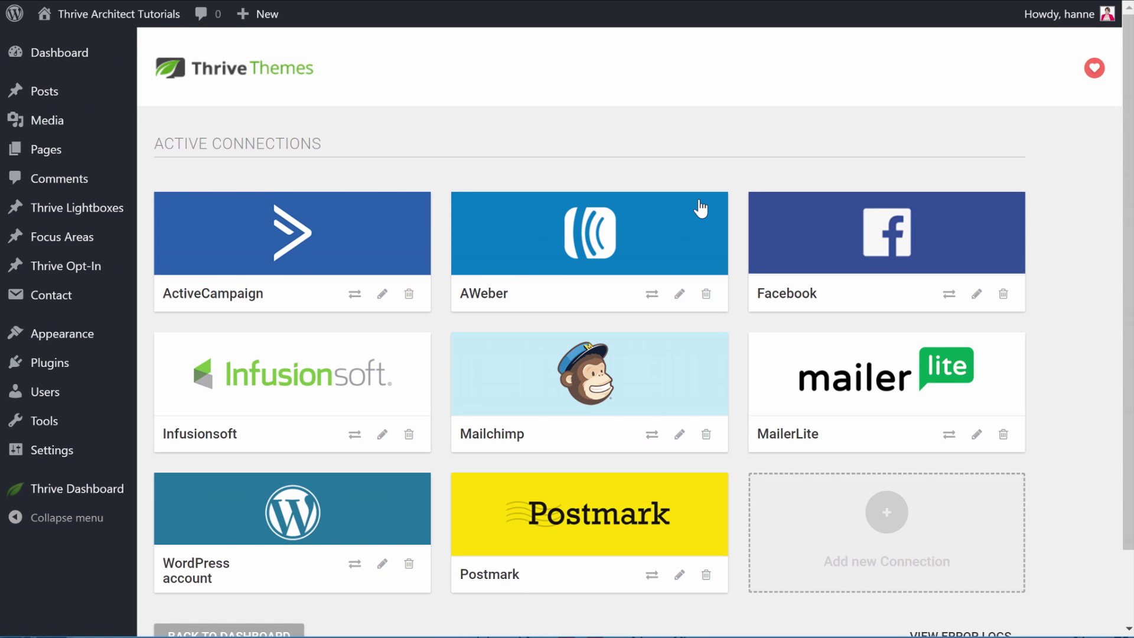
Scroll through the Active Connections page to review the connected email services.
scroll(700, 208, "down", 2)
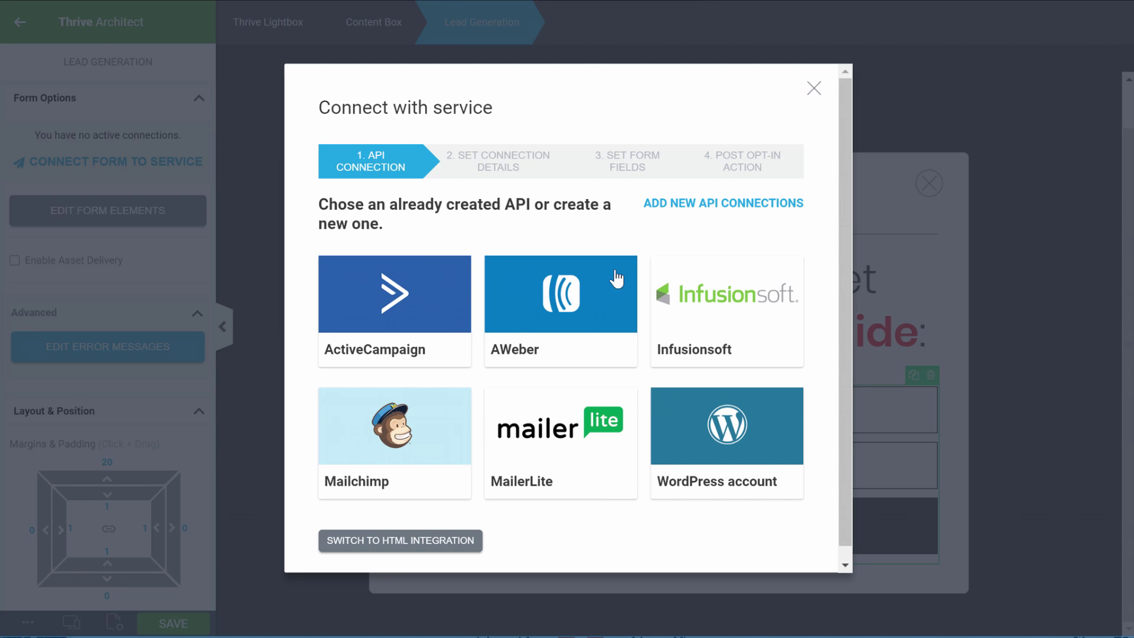
Connect the lightbox sign-up form to ActiveCampaign and proceed past the form fields step.
left_click(429, 311)
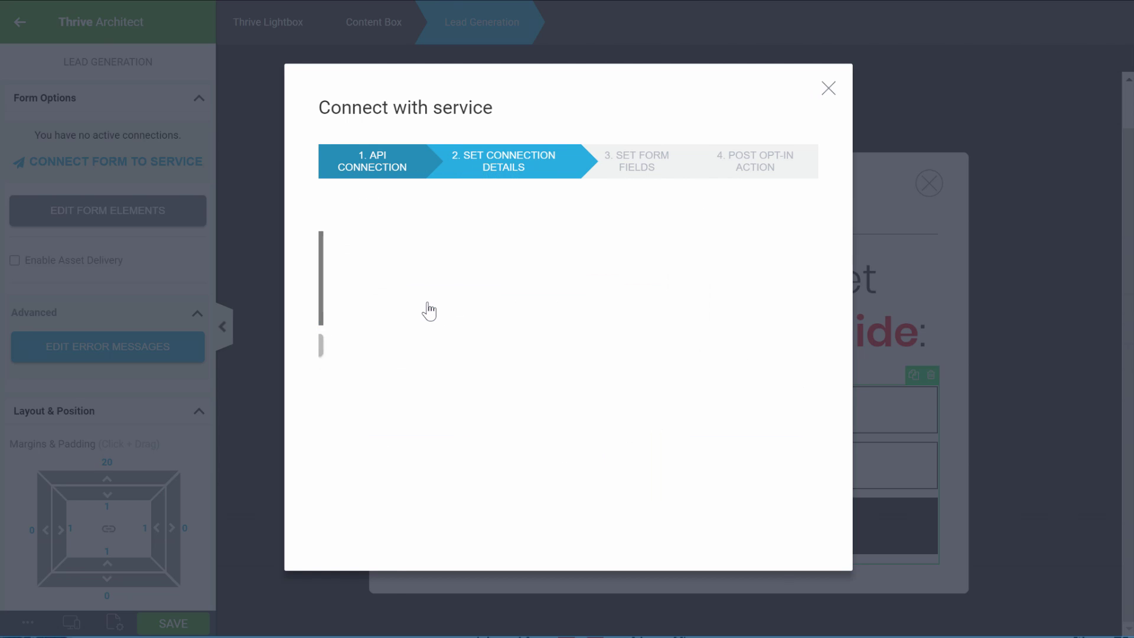
scroll(768, 502, "down", 2)
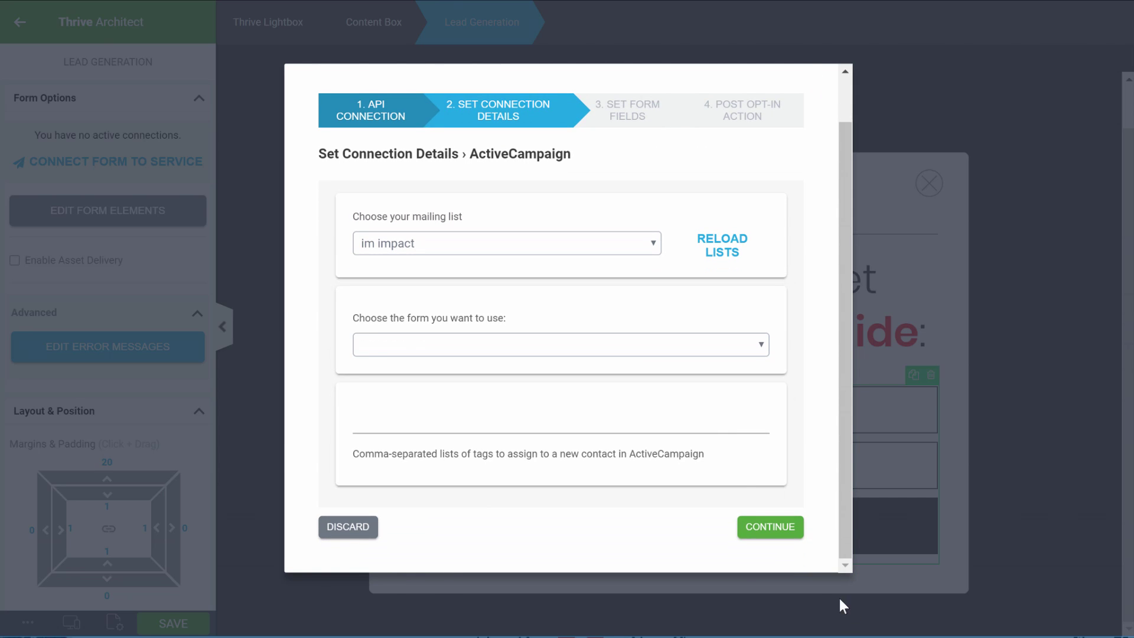
left_click(785, 538)
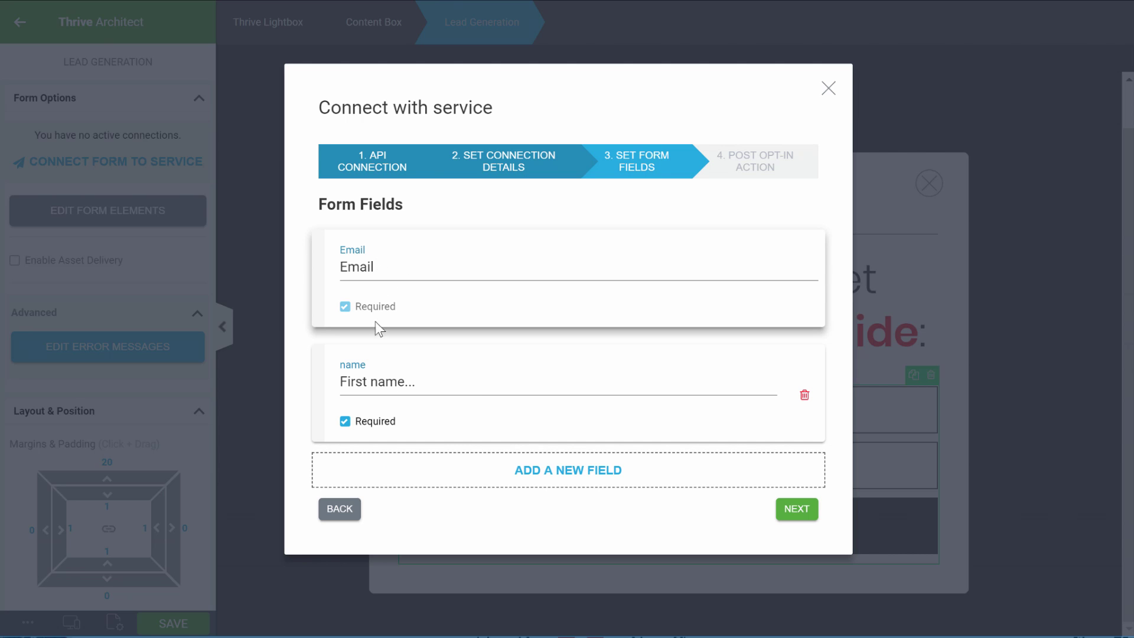
left_click(801, 512)
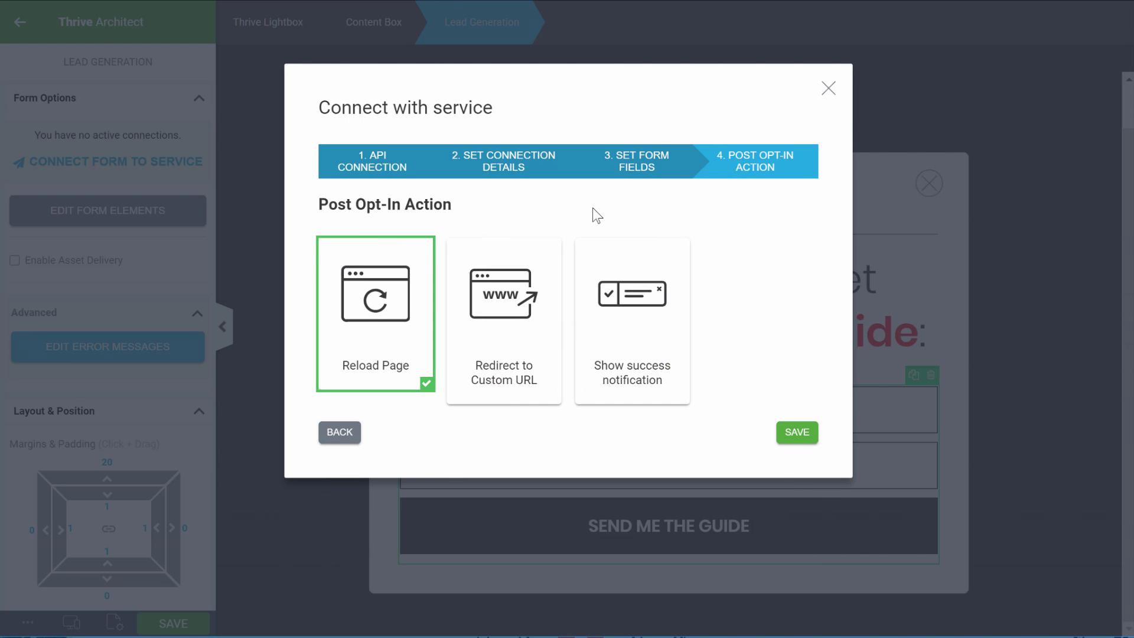
Redirect subscribers to the custom URL 'confirmation page' after opt-in and save the connection.
left_click(518, 337)
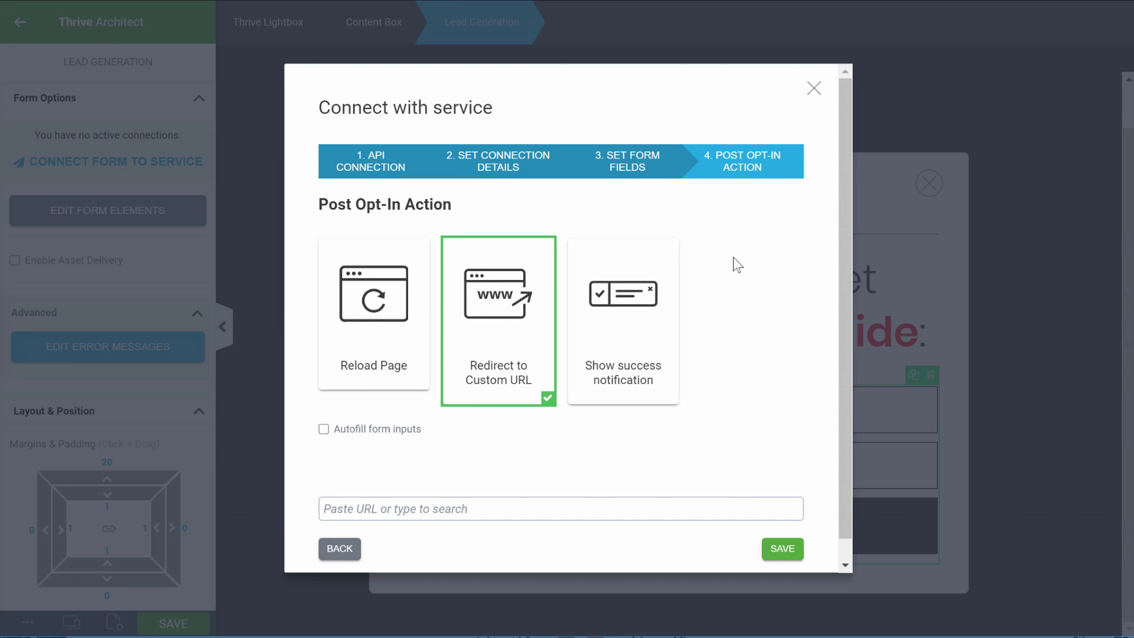
scroll(649, 384, "down", 1)
left_click(525, 488)
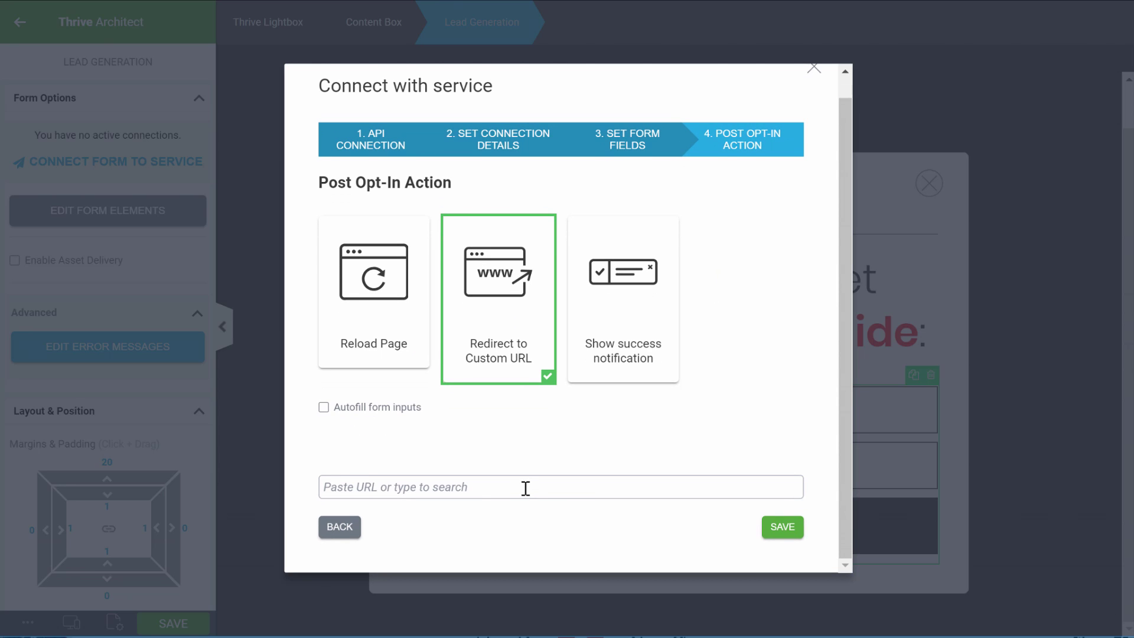
type("confirm")
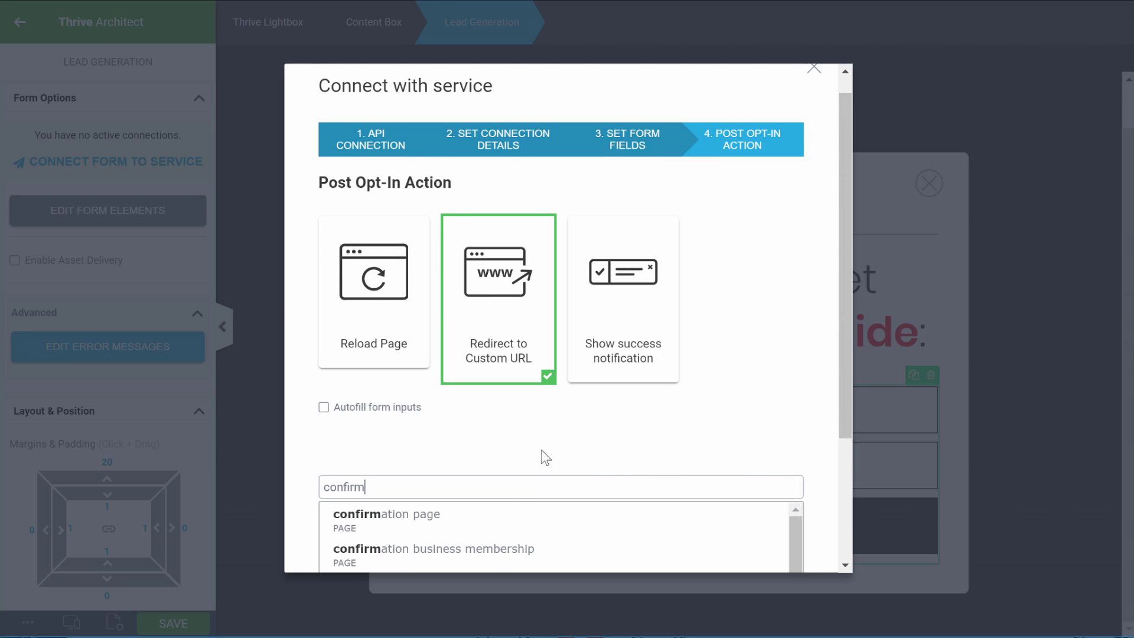
scroll(539, 458, "down", 2)
left_click(434, 435)
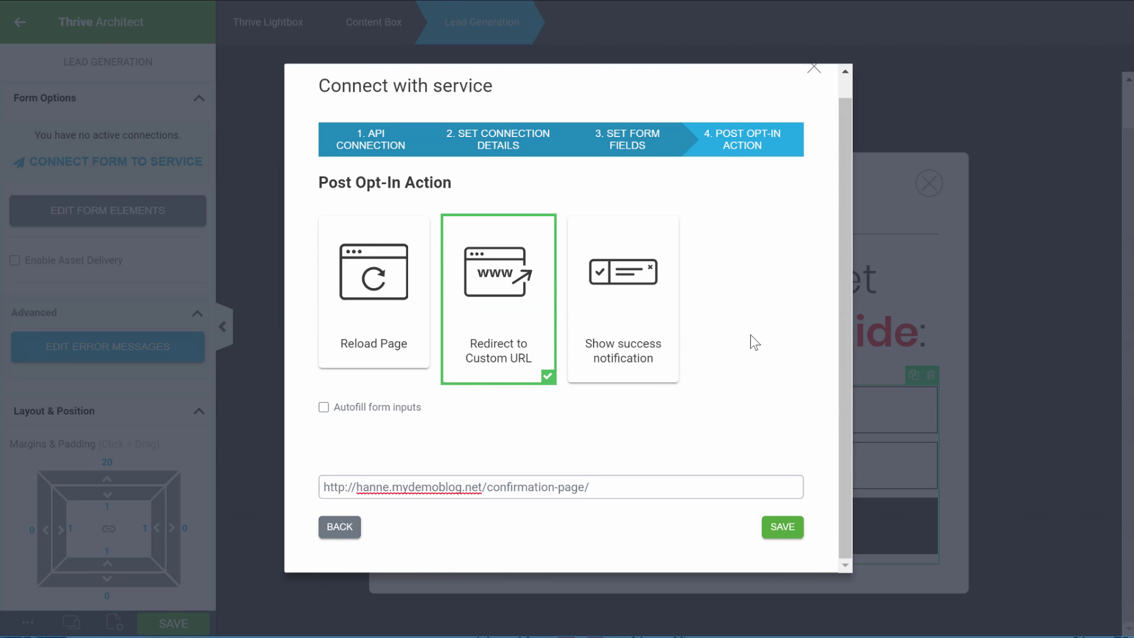
left_click(787, 529)
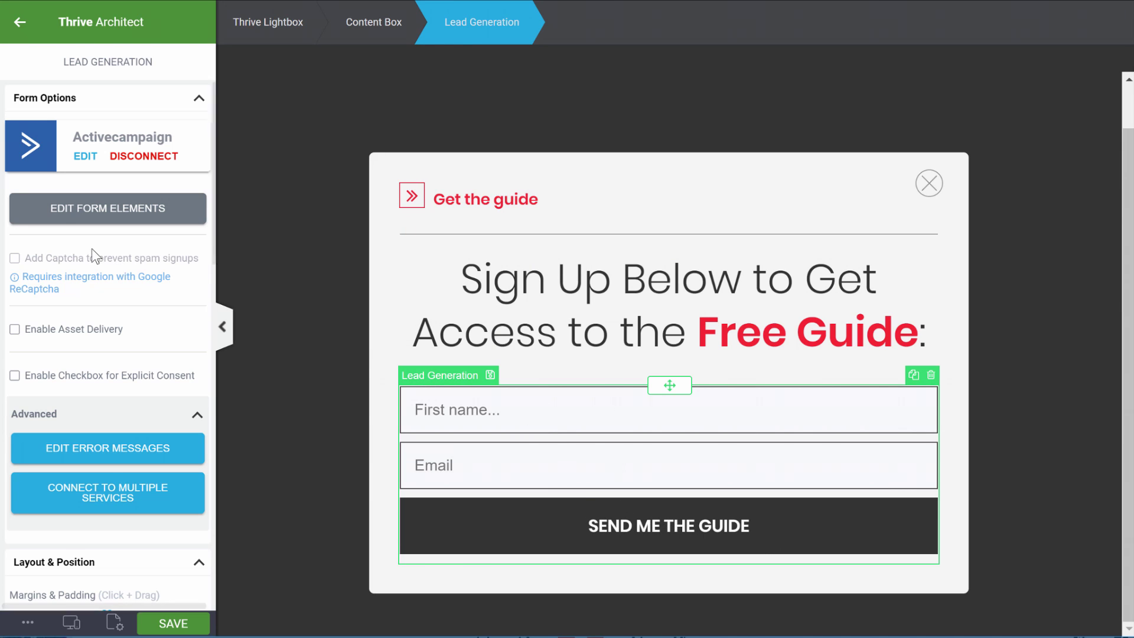
Finish editing the form elements around the SEND ME THE GUIDE button and save the lightbox.
left_click(87, 218)
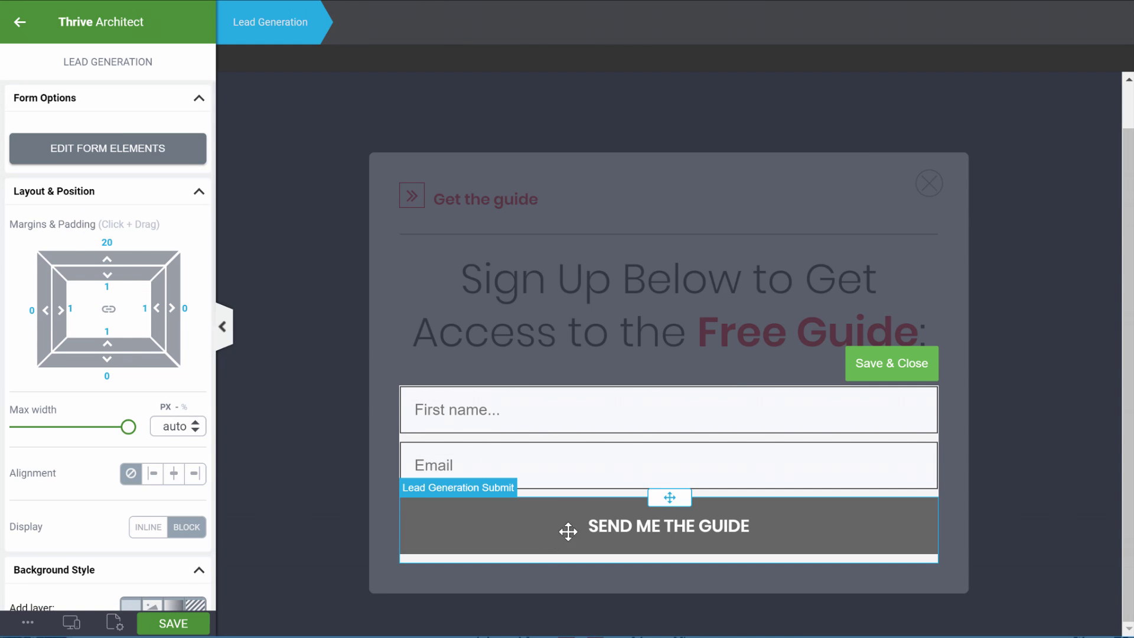
left_click(601, 536)
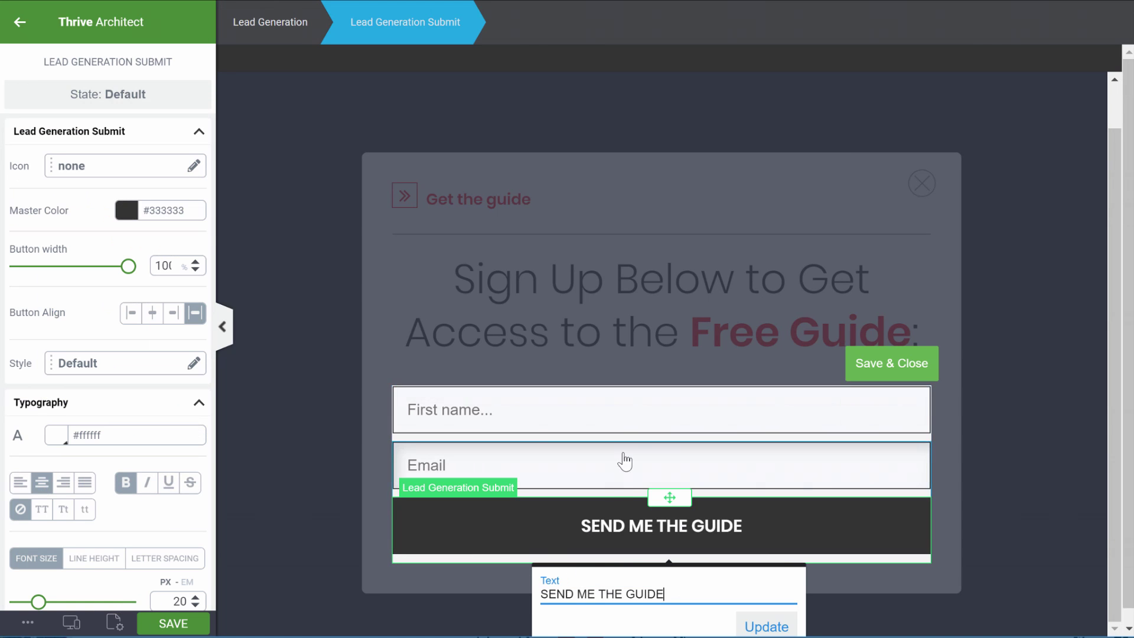
left_click(900, 366)
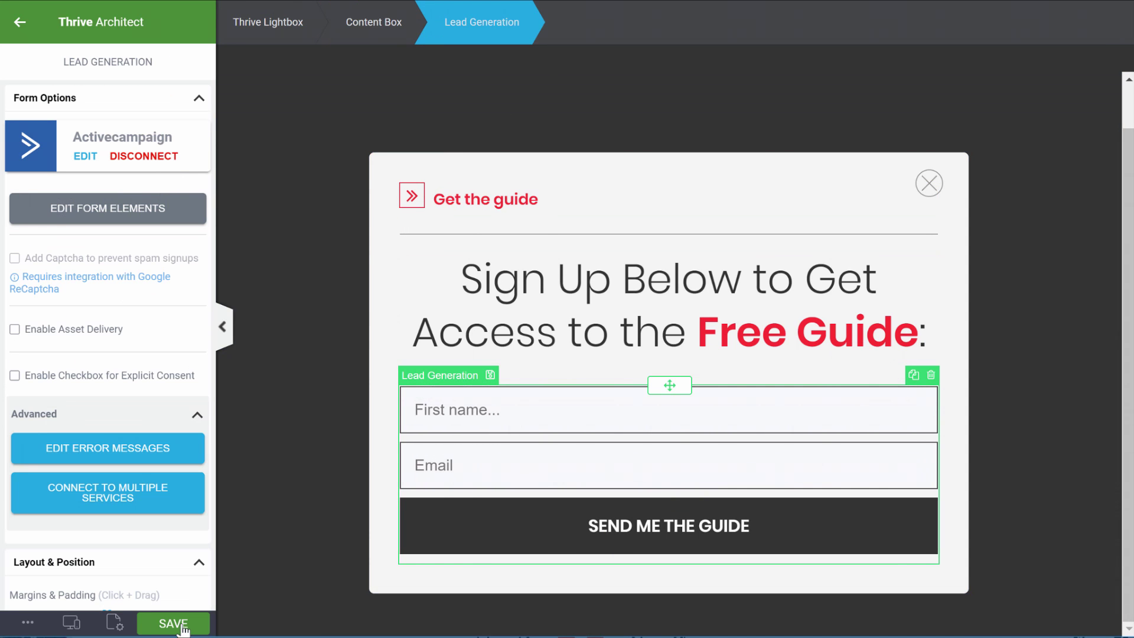
left_click(173, 624)
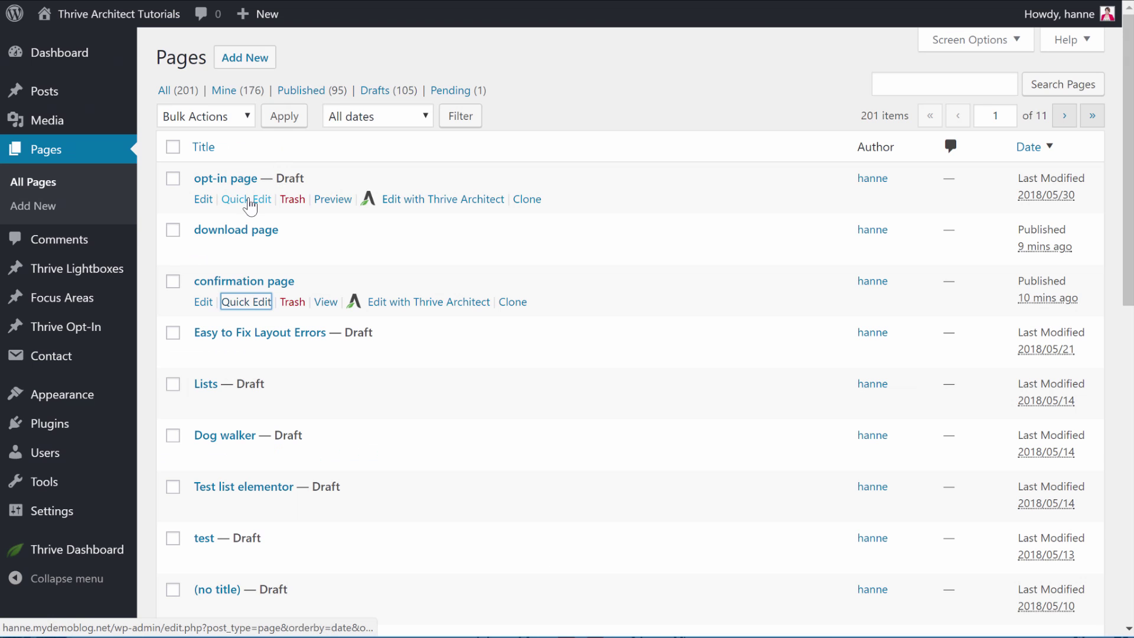
Set the 'opt-in page' status to Published via Quick Edit.
left_click(248, 199)
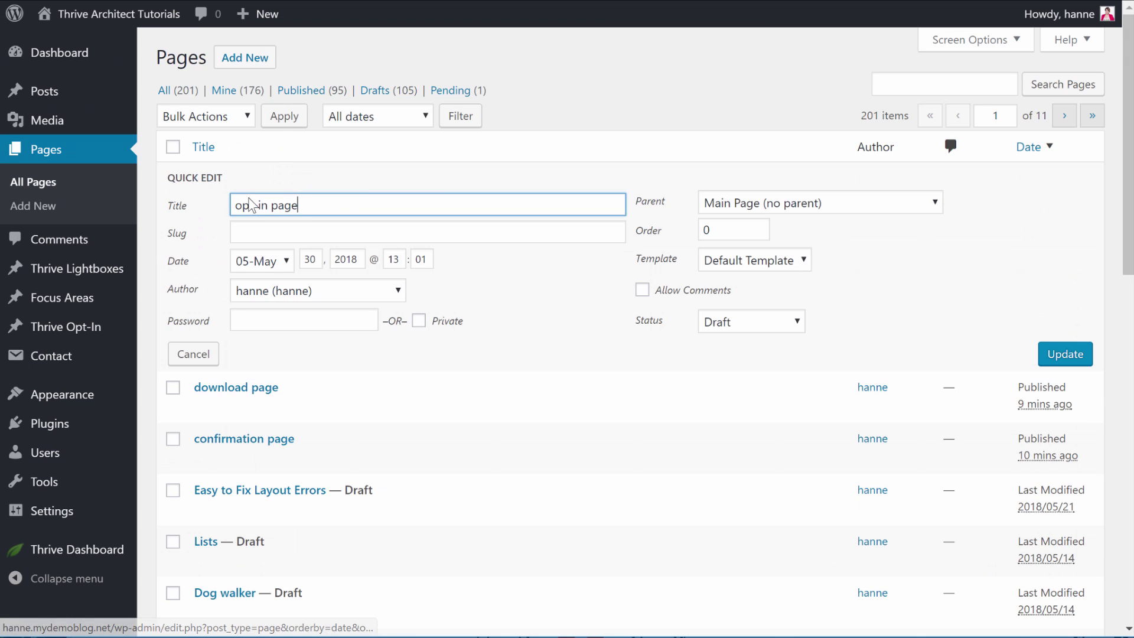
left_click(758, 323)
left_click(730, 347)
left_click(1065, 353)
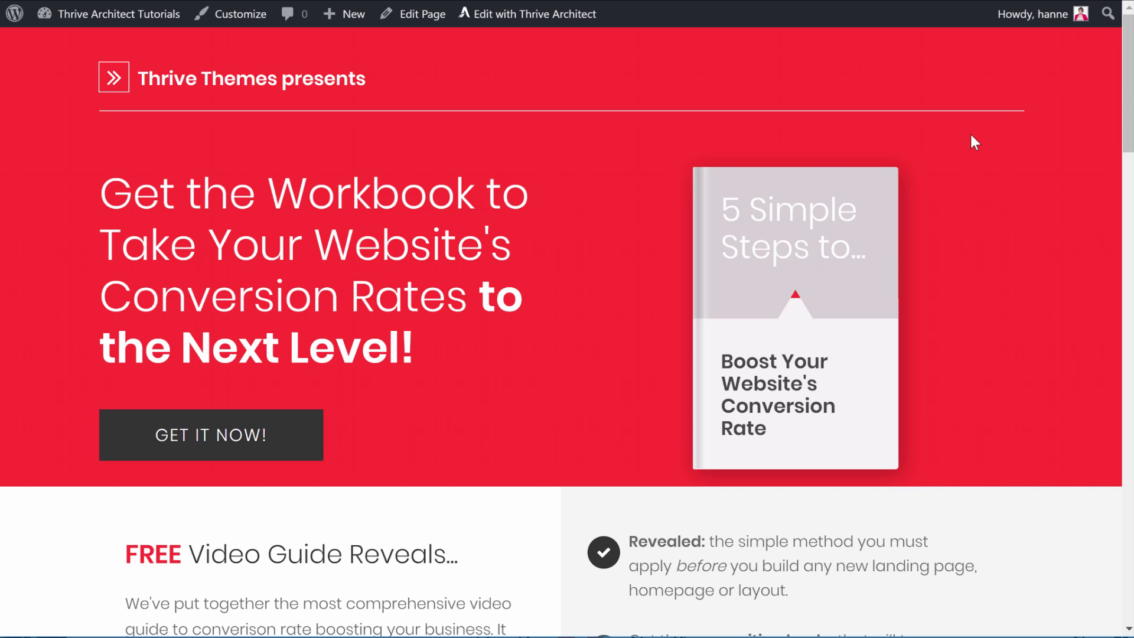
On the live page, check that GET IT NOW! opens the sign-up lightbox, then close it.
scroll(969, 133, "down", 2)
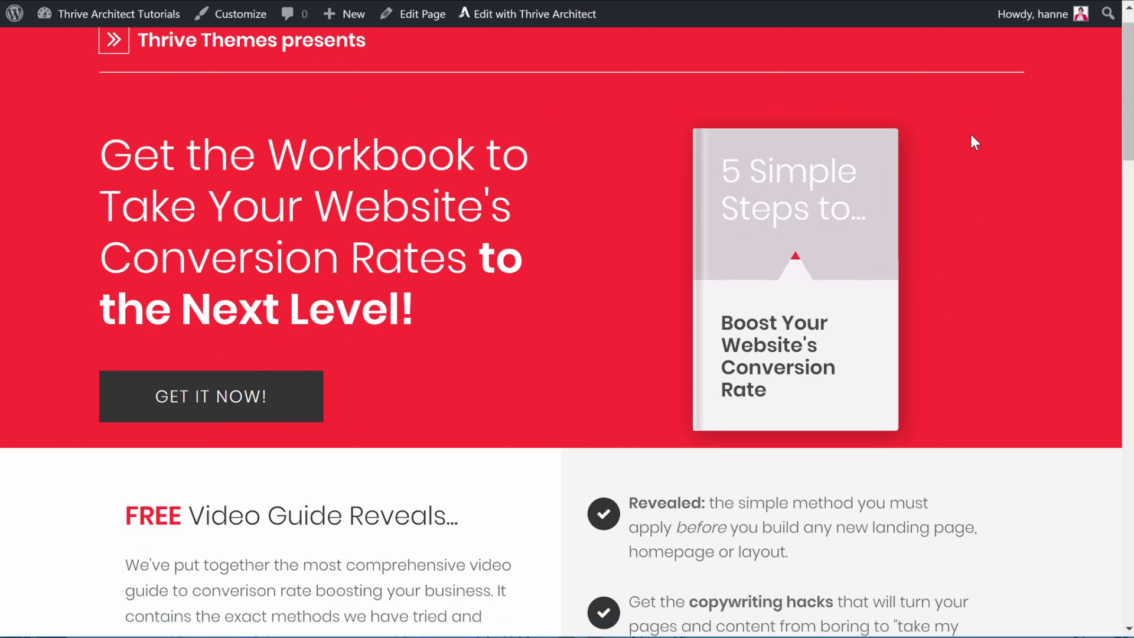
scroll(970, 134, "up", 2)
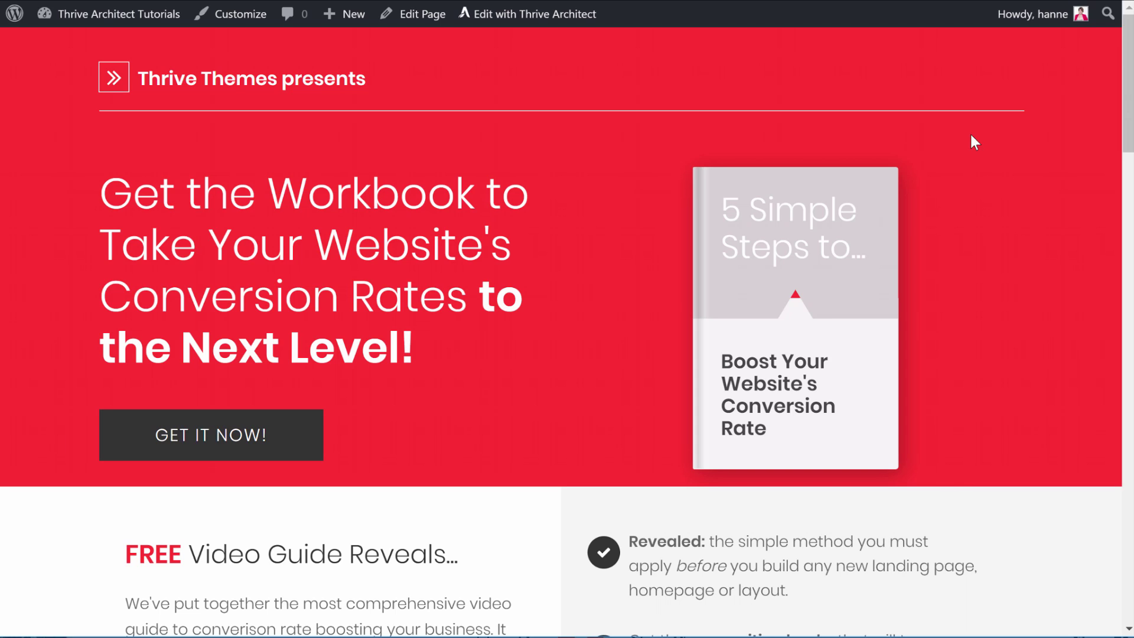
left_click(281, 444)
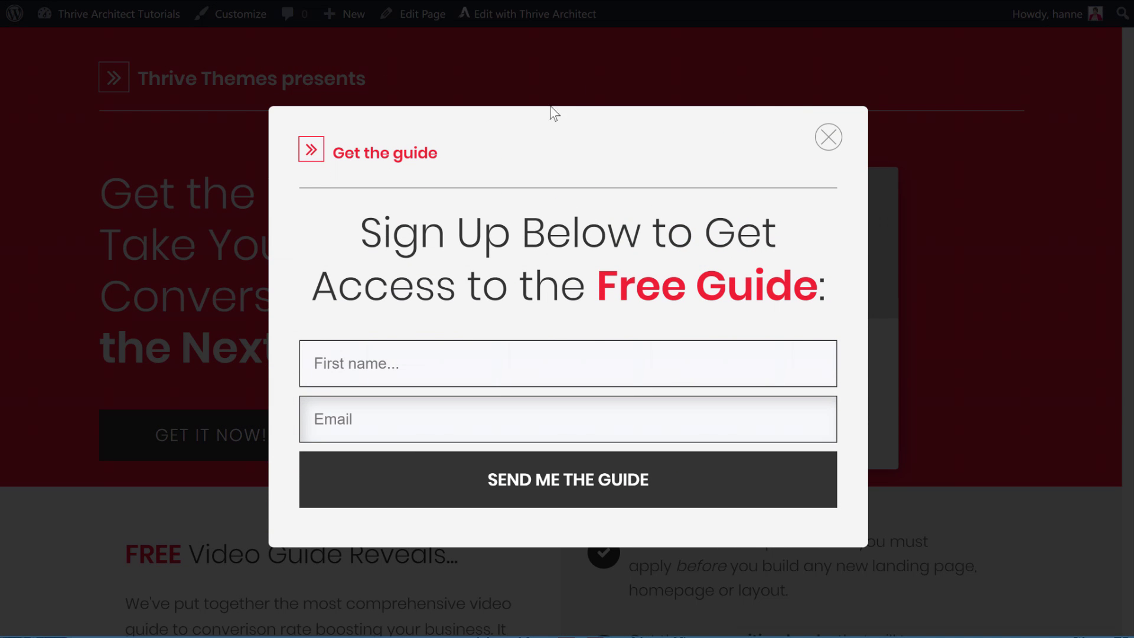
left_click(827, 137)
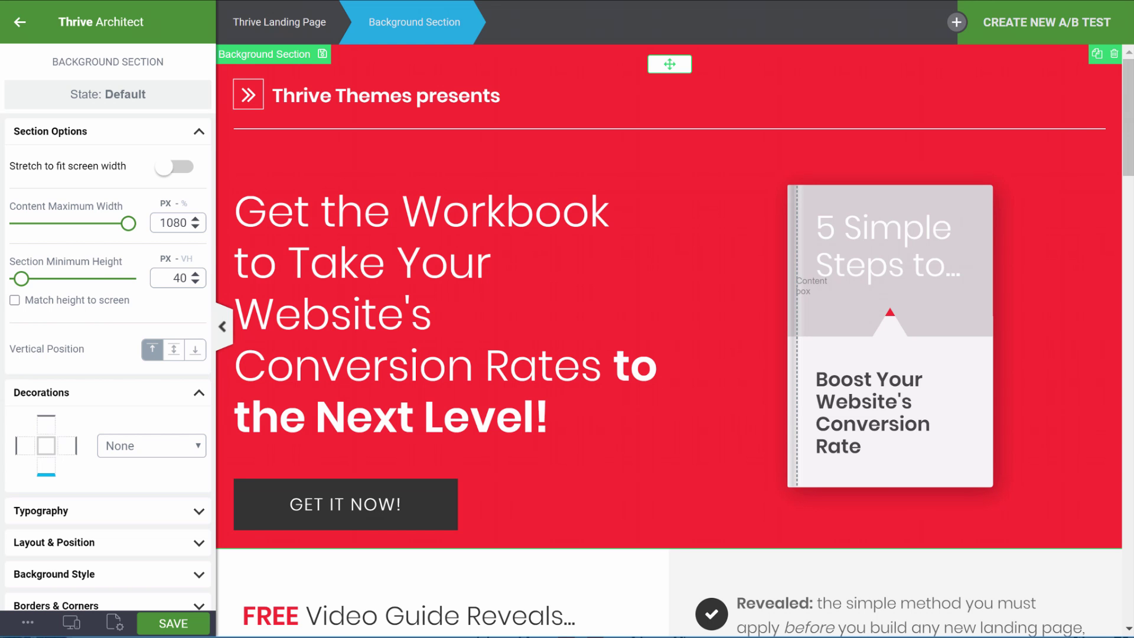
Create a new A/B test, duplicate the Control as 'Copy of opt-in page', and edit it.
left_click(1018, 33)
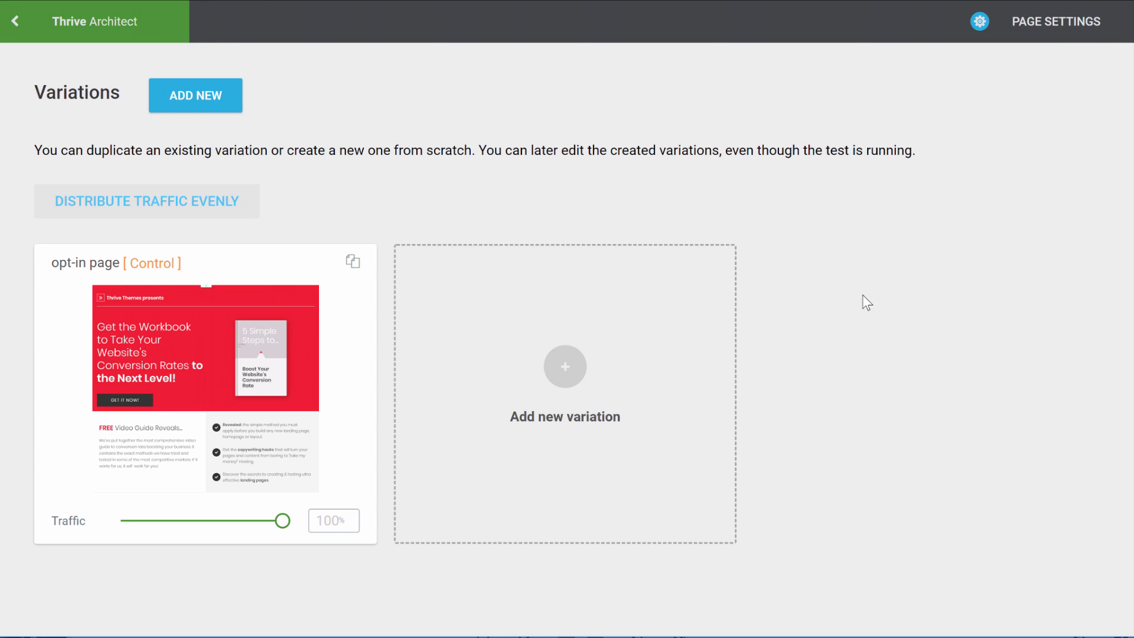
left_click(352, 265)
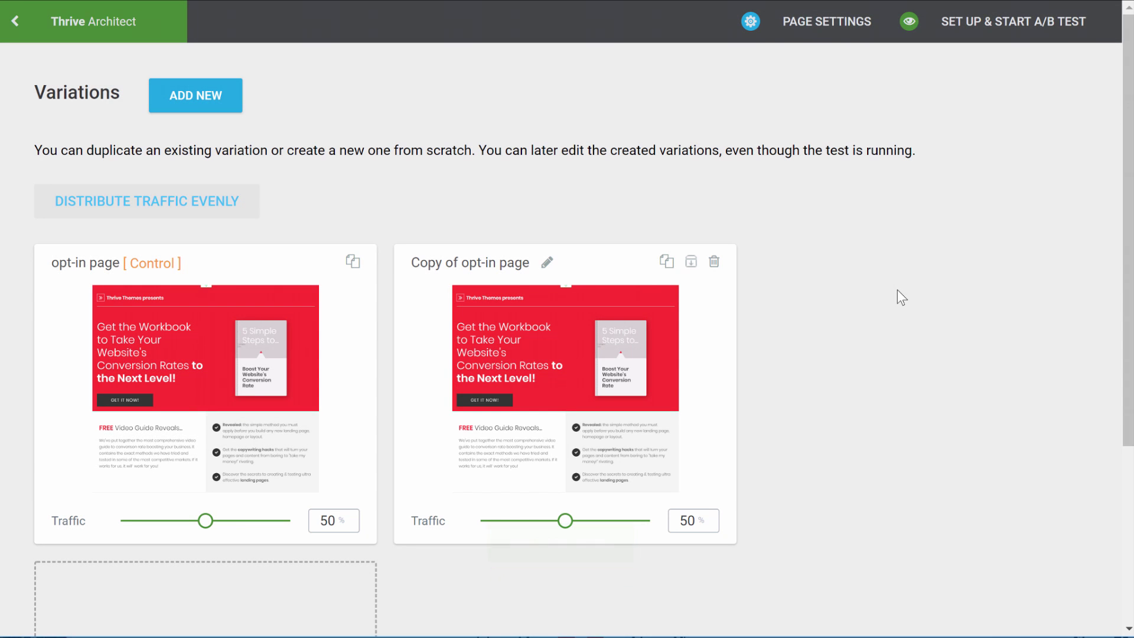
left_click(564, 414)
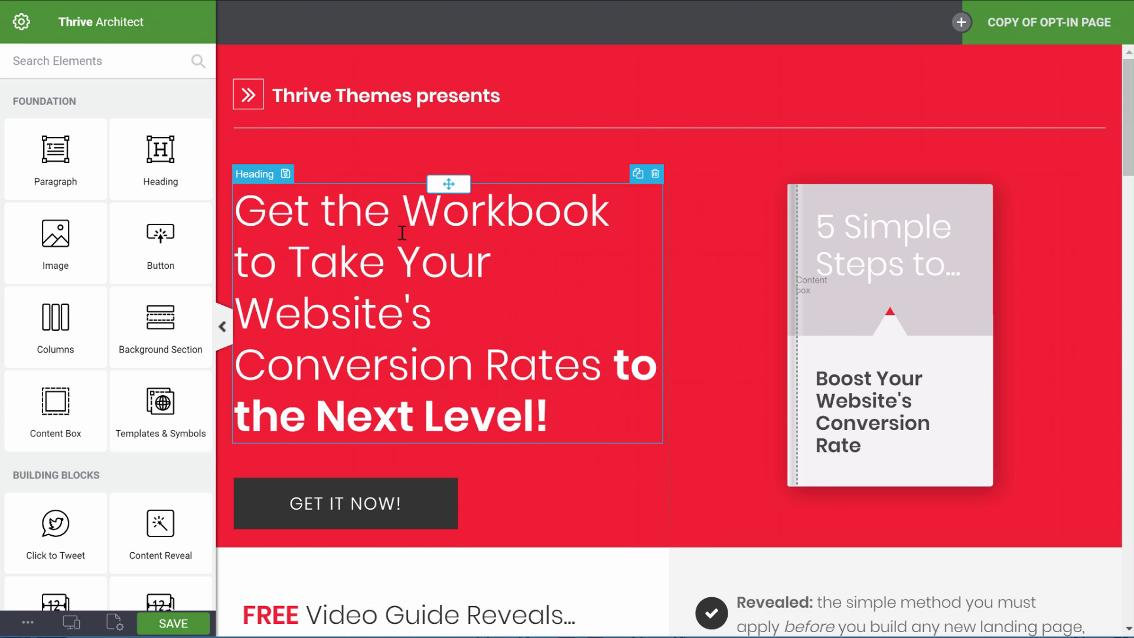
Replace the copy's headline with 'Add a new headline that will convert even more visitors into leads.' and save.
left_click_drag(236, 214, 539, 369)
type("Add a new headline that will convert even more visitors into leads.")
left_click(491, 397, "shift")
key("BackSpace")
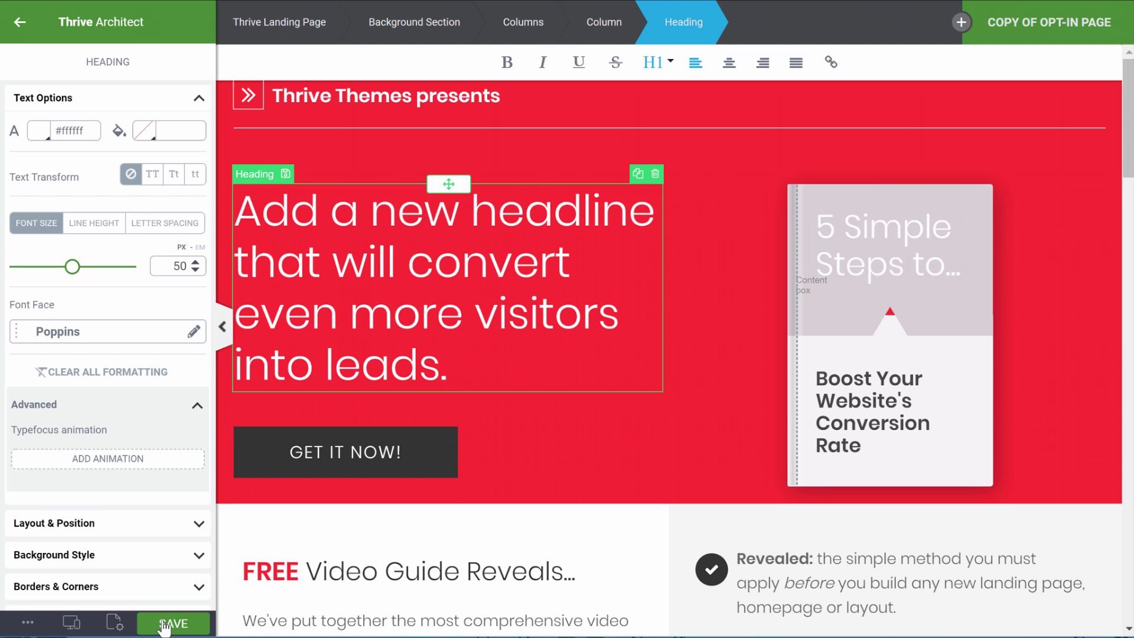
left_click(164, 625)
left_click(1046, 27)
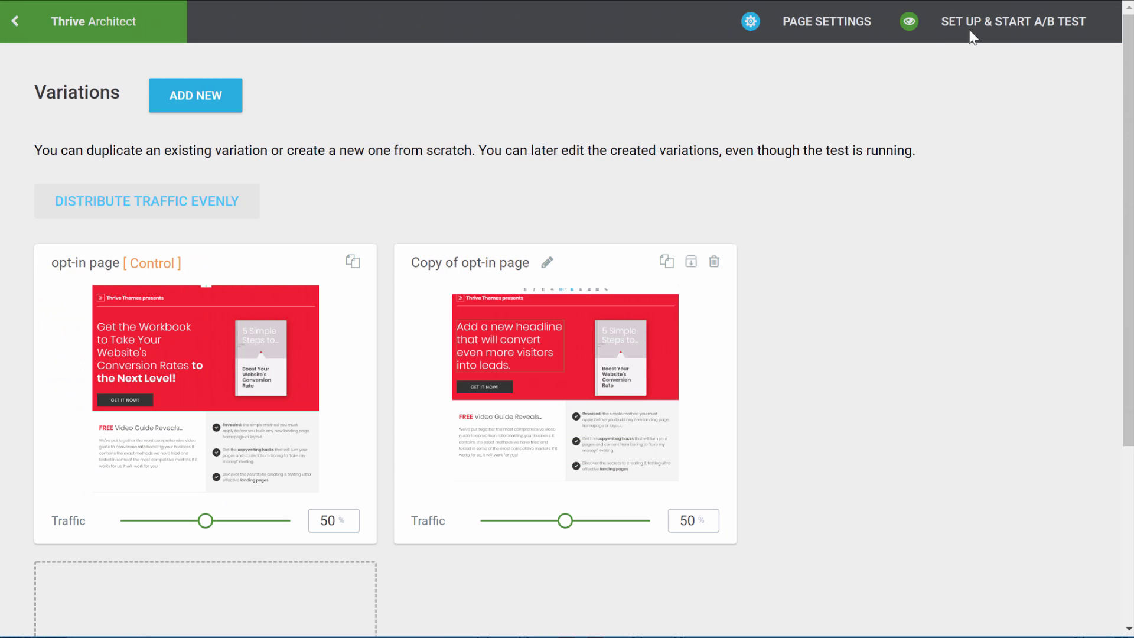
Start 'Headline test' with automatic winner settings enabled and Subscriptions as the goal.
left_click(1032, 26)
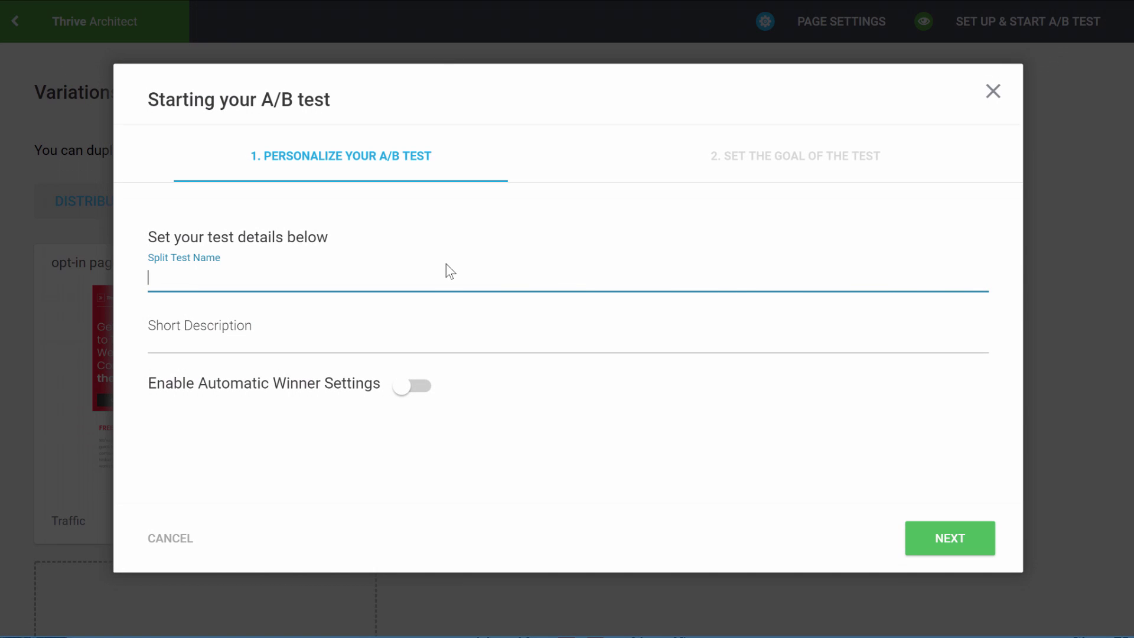
type("Headline test")
left_click(430, 391)
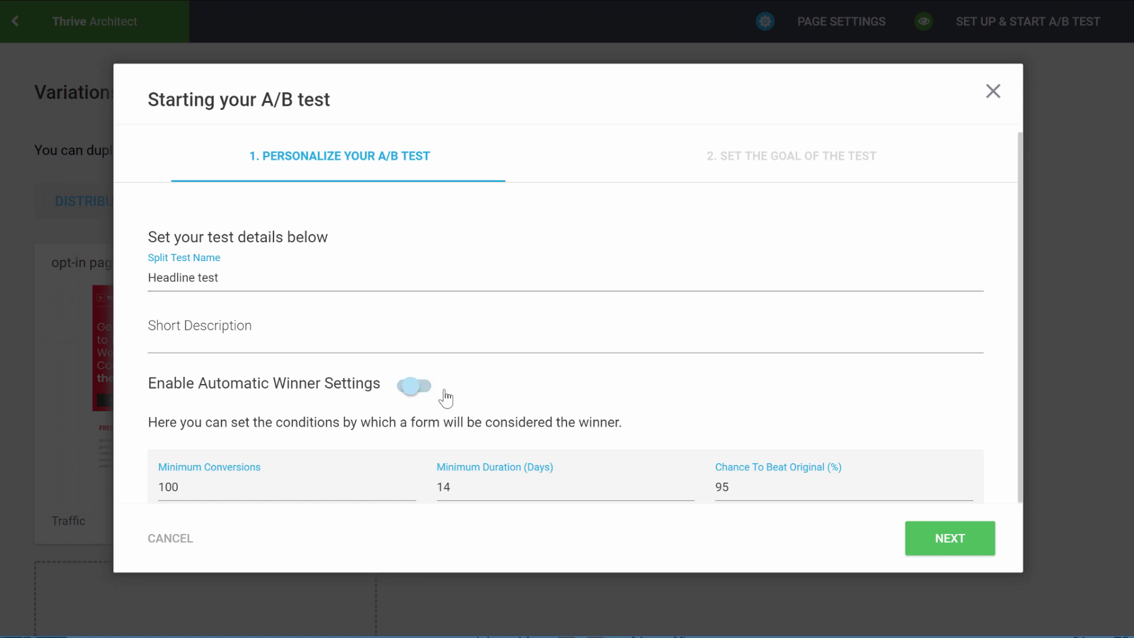
left_click(941, 540)
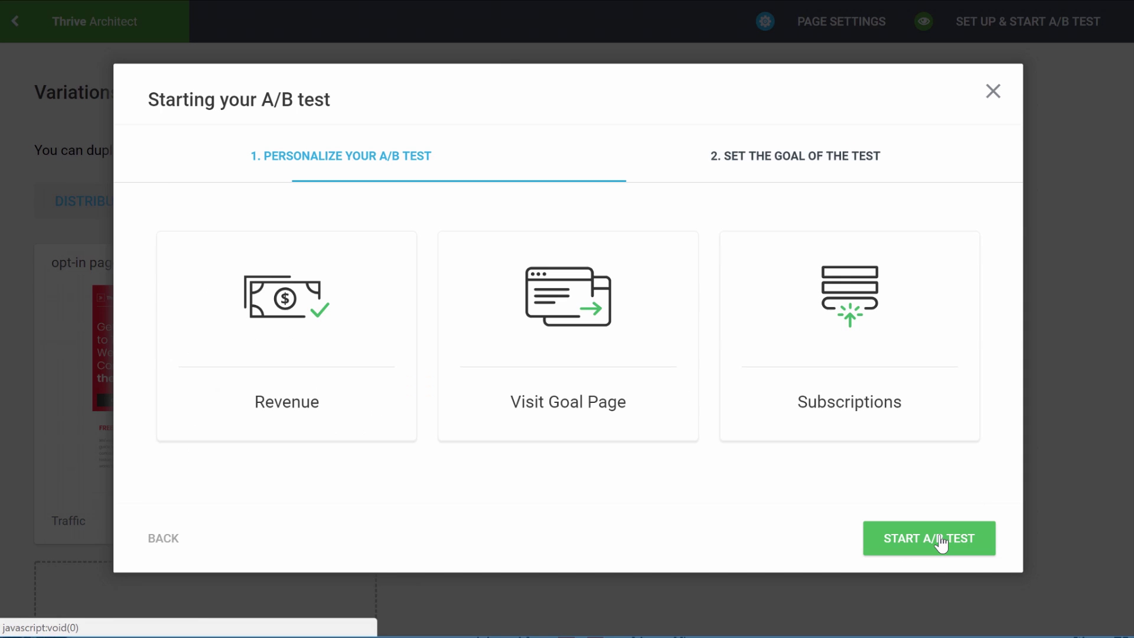
left_click(903, 284)
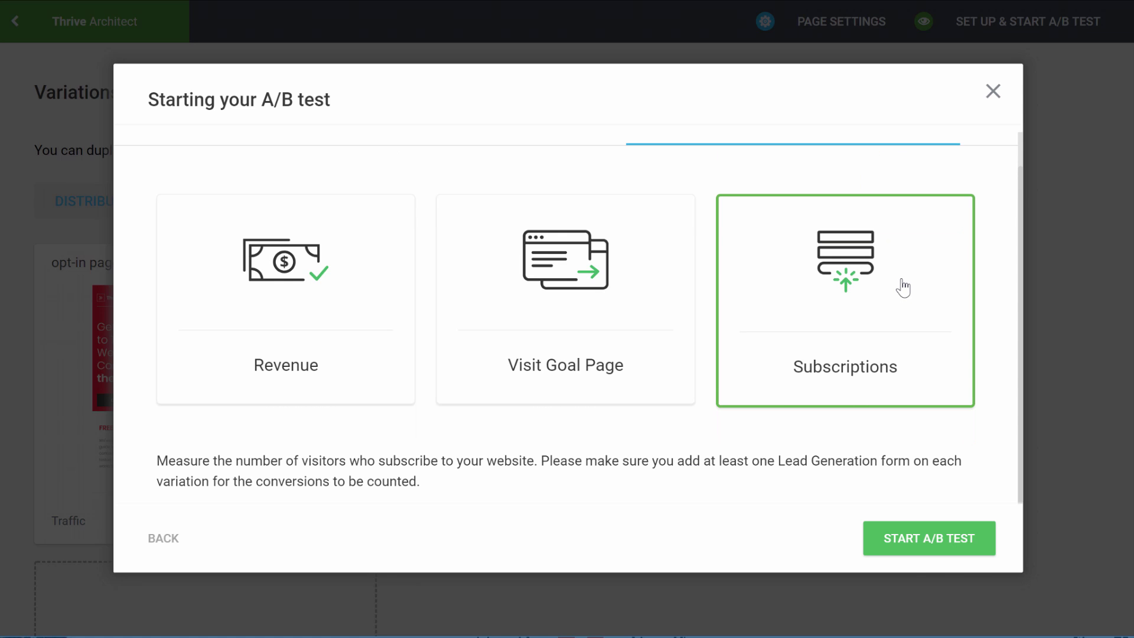
left_click(937, 546)
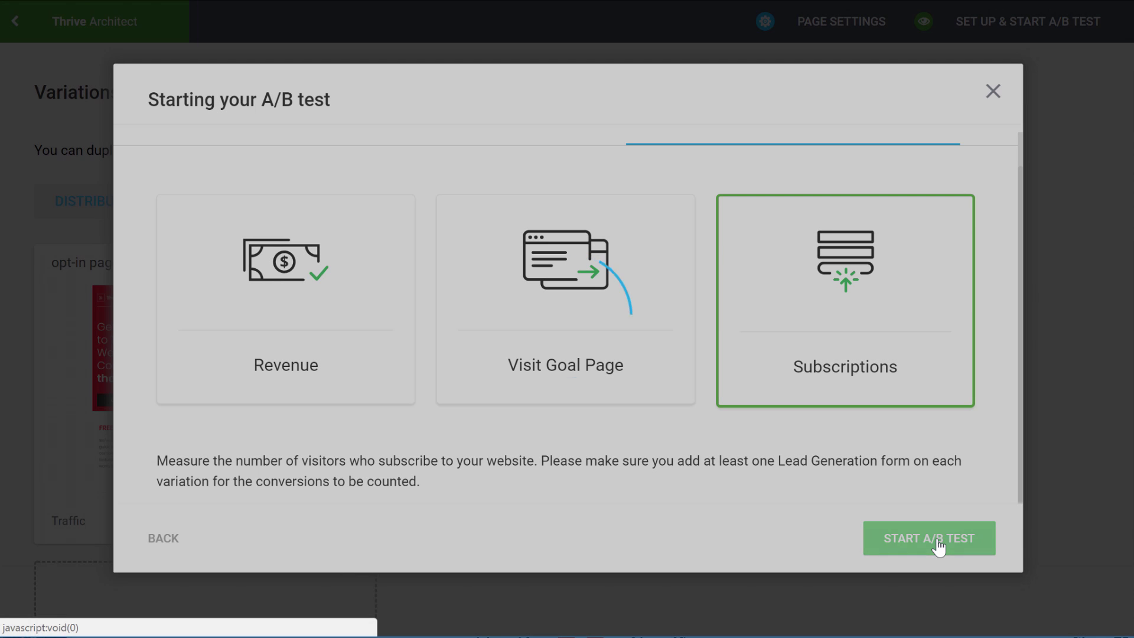